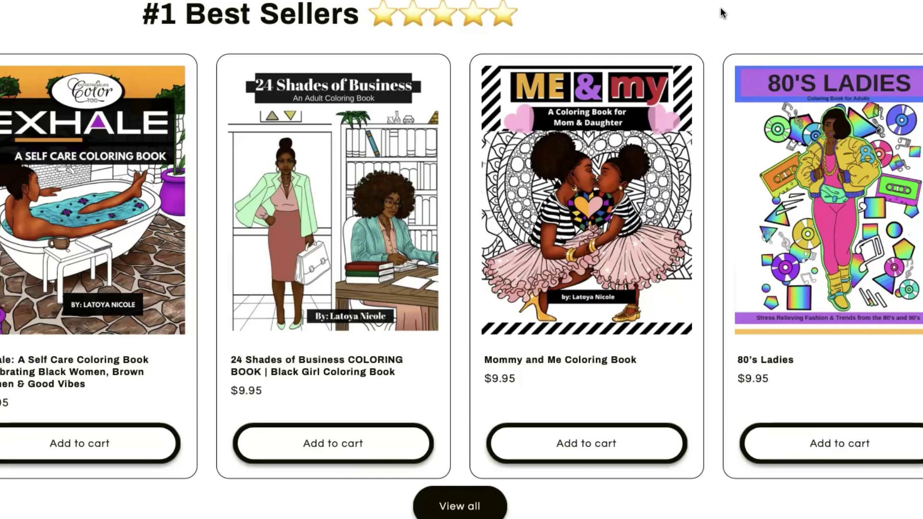
- Scroll through the coloring-book storefront, then highlight the $1/month headline on Shopify's signup page
{"action": "scroll", "coordinate": [720, 13], "scroll_direction": "down", "scroll_amount": 3}
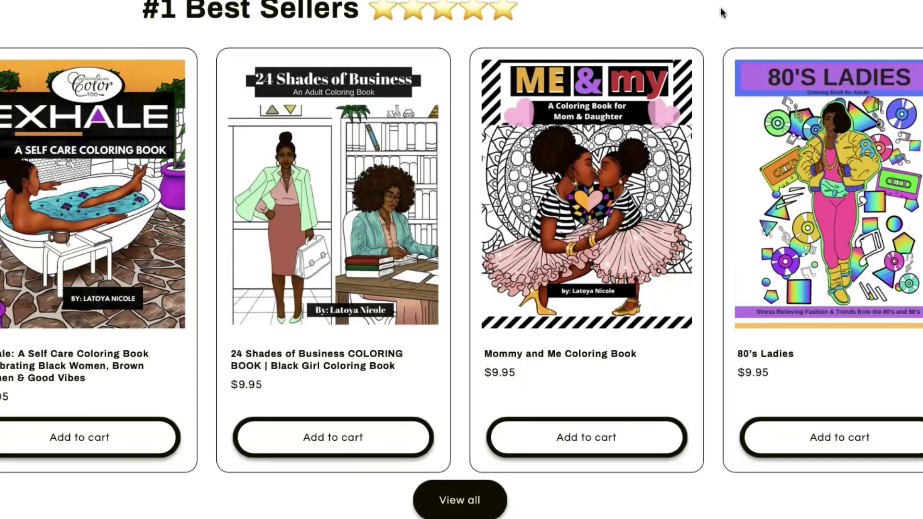
{"action": "scroll", "coordinate": [719, 7], "scroll_direction": "down", "scroll_amount": 5}
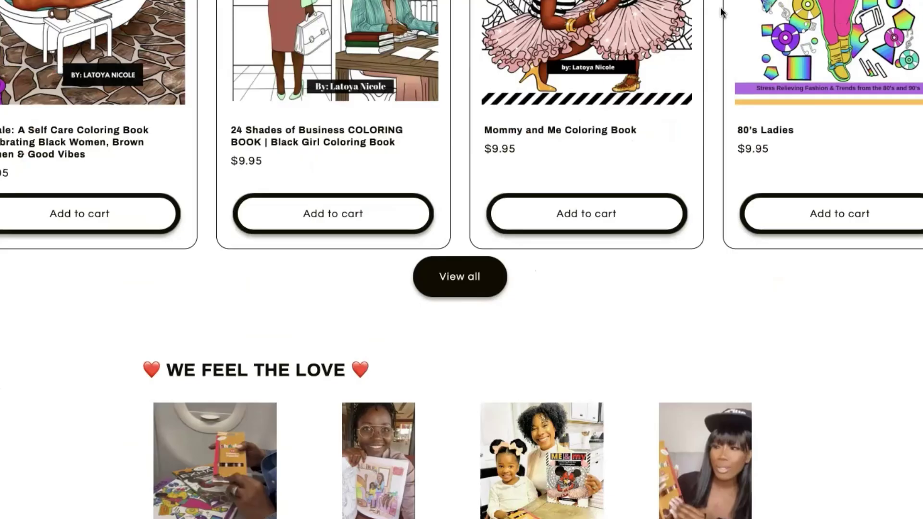
{"action": "scroll", "coordinate": [830, 68], "scroll_direction": "up", "scroll_amount": 15}
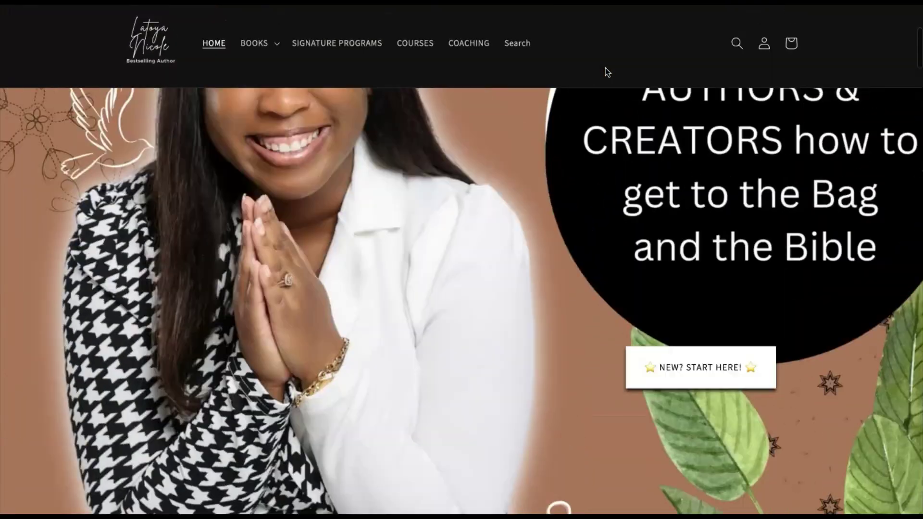
{"action": "scroll", "coordinate": [606, 71], "scroll_direction": "up", "scroll_amount": 5}
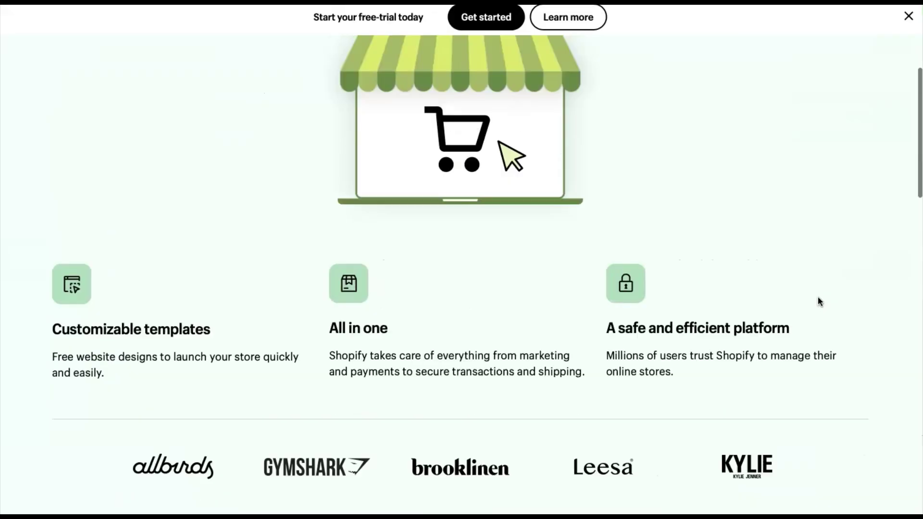
{"action": "scroll", "coordinate": [817, 296], "scroll_direction": "up", "scroll_amount": 6}
{"action": "triple_click", "coordinate": [288, 114]}
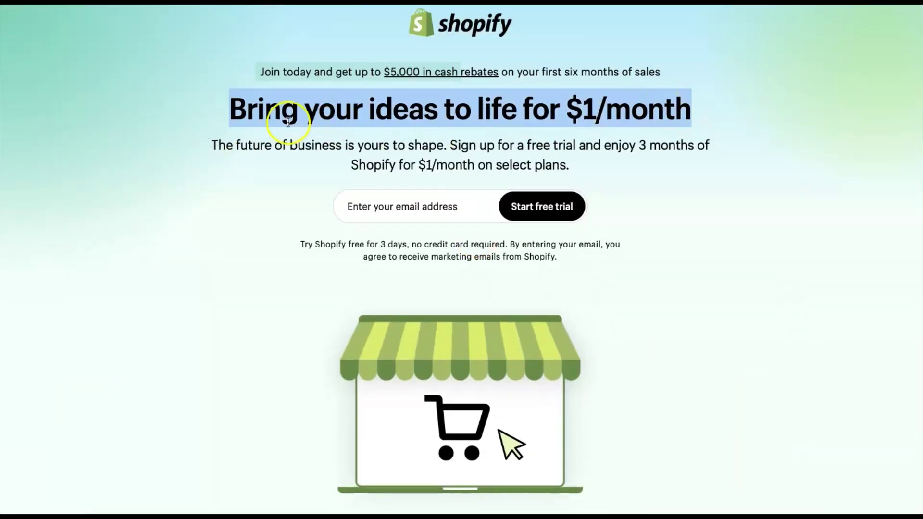
- Clear the $1/month headline highlight before moving to the Password protection preferences
{"action": "left_click", "coordinate": [228, 110]}
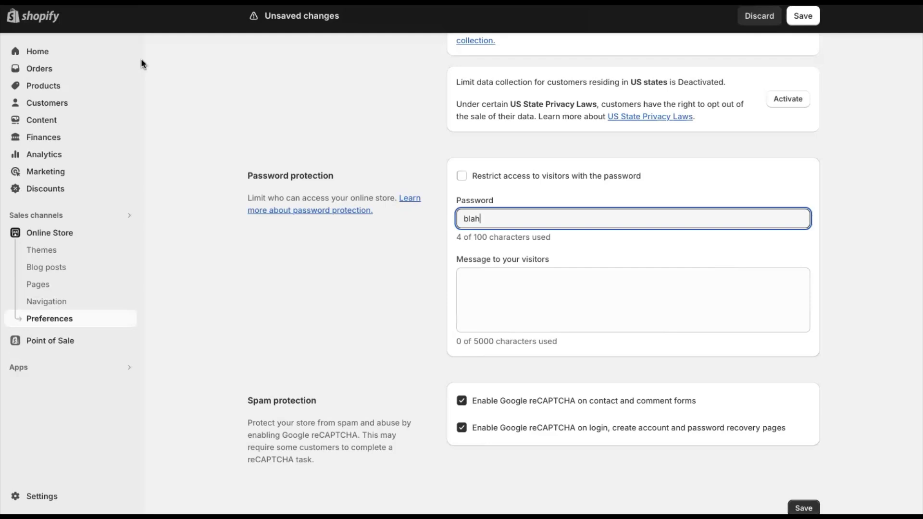
- Turn on 'Restrict access to visitors with the password' under Password protection
{"action": "left_click", "coordinate": [247, 82]}
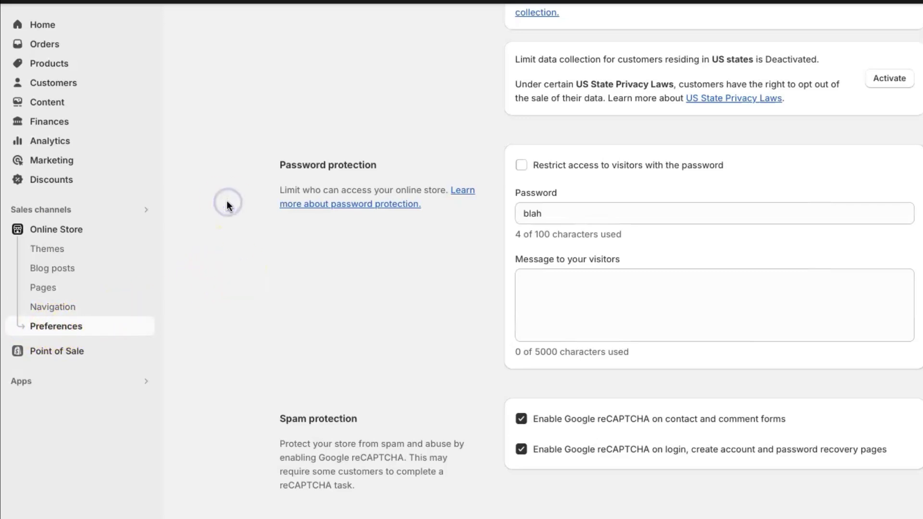
{"action": "left_click_drag", "start_coordinate": [264, 172], "coordinate": [381, 162]}
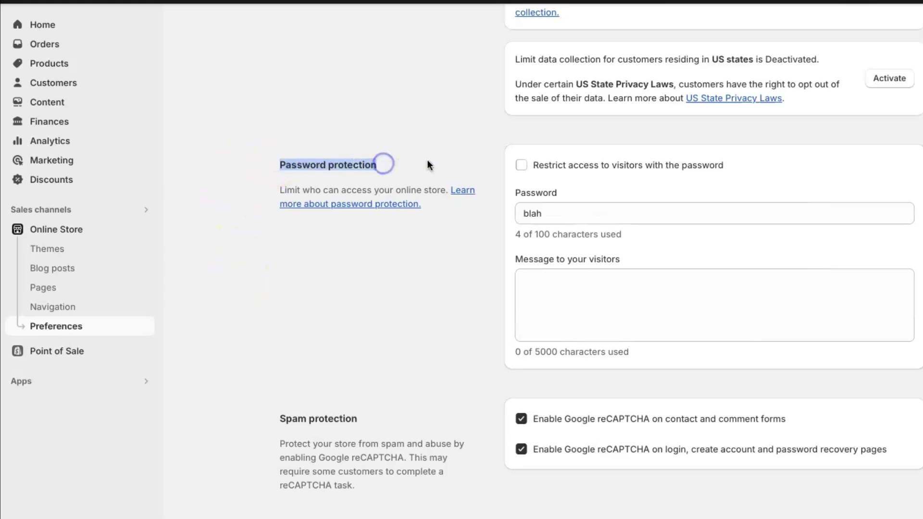
{"action": "left_click", "coordinate": [523, 167]}
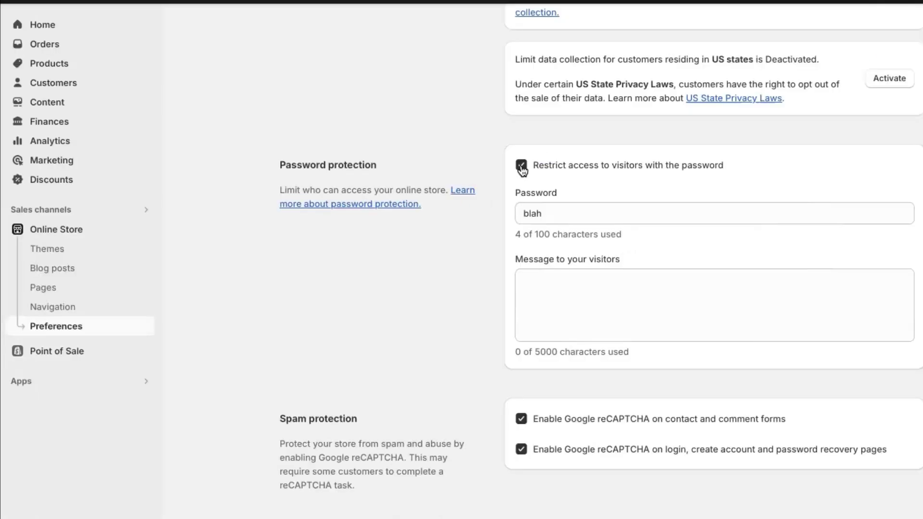
{"action": "left_click", "coordinate": [522, 168]}
- From the Themes list, open the theme editor for the current Refresh theme
{"action": "left_click", "coordinate": [47, 249]}
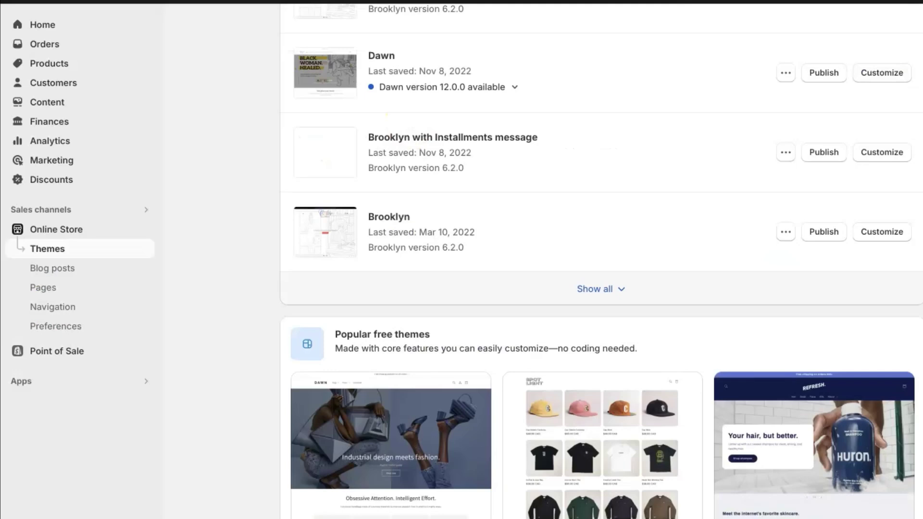
{"action": "scroll", "coordinate": [601, 259], "scroll_direction": "up", "scroll_amount": 6}
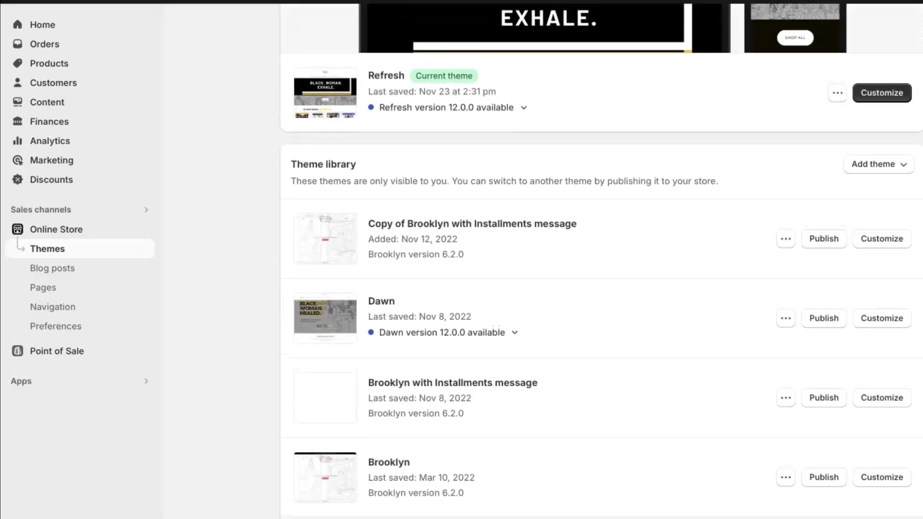
{"action": "scroll", "coordinate": [600, 259], "scroll_direction": "up", "scroll_amount": 2}
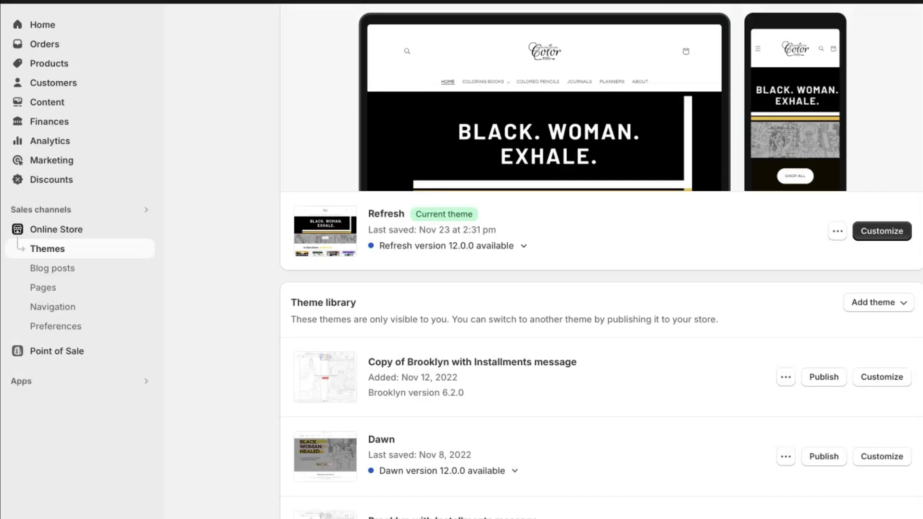
{"action": "scroll", "coordinate": [601, 259], "scroll_direction": "up", "scroll_amount": 1}
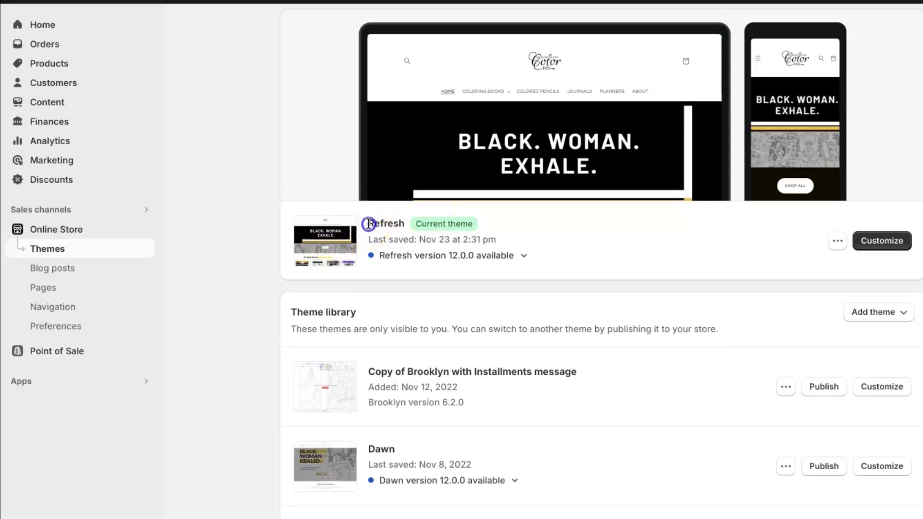
{"action": "left_click_drag", "start_coordinate": [369, 223], "coordinate": [455, 223]}
{"action": "left_click", "coordinate": [693, 245]}
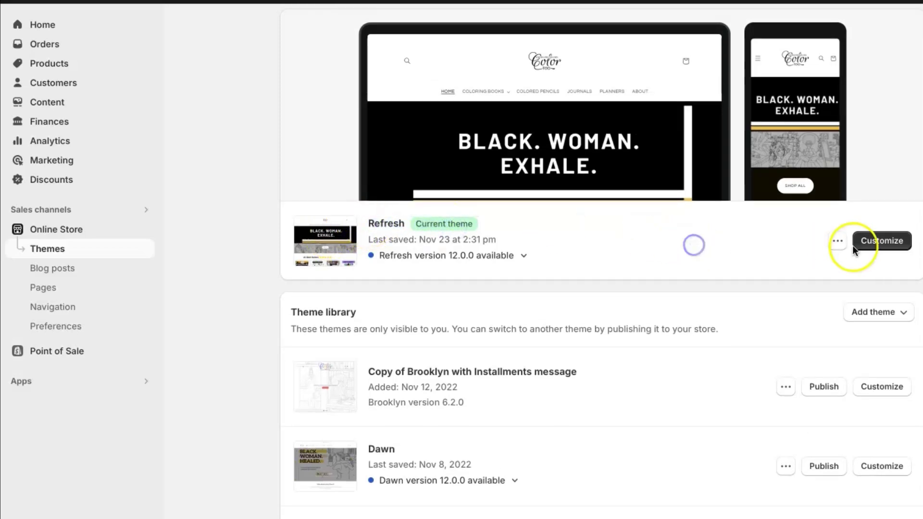
{"action": "left_click", "coordinate": [879, 245]}
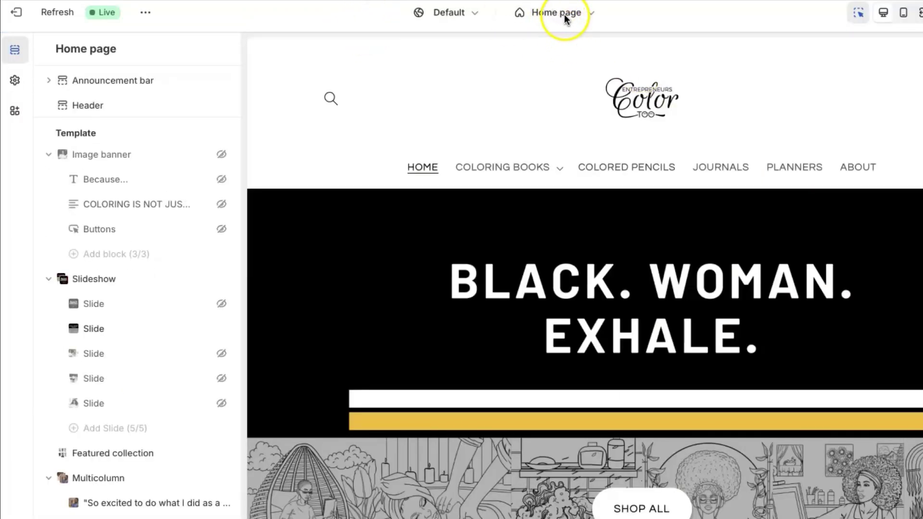
- Search the page templates for 'password' and open the Password template
{"action": "left_click", "coordinate": [564, 13]}
{"action": "left_click", "coordinate": [536, 45]}
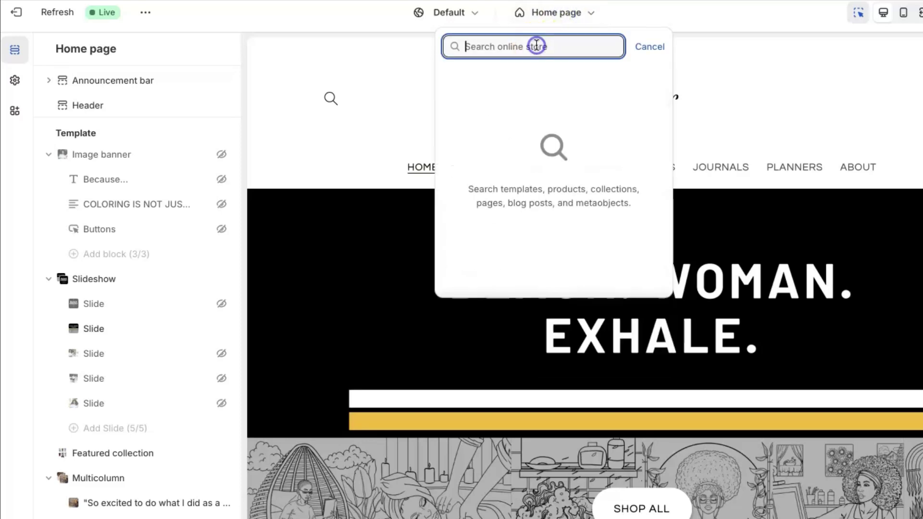
{"action": "type", "text": "password"}
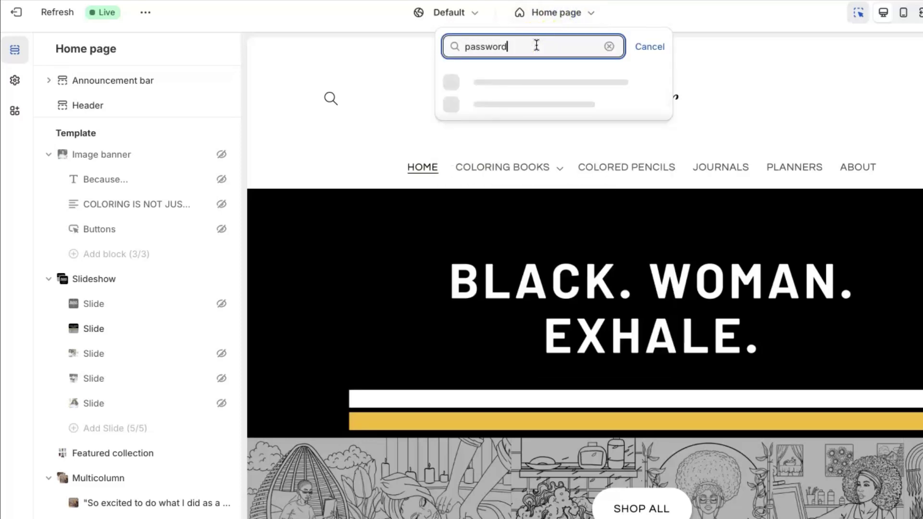
{"action": "left_click", "coordinate": [503, 124]}
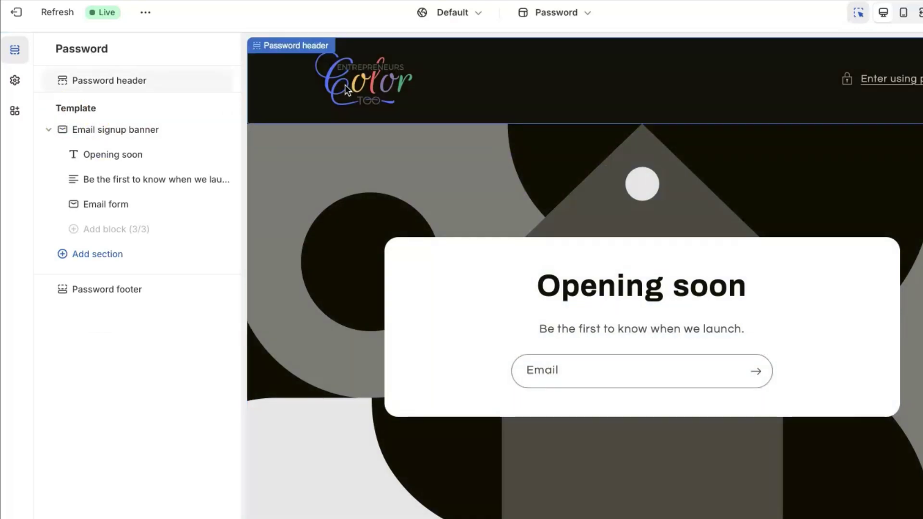
{"action": "left_click", "coordinate": [667, 56]}
- Open the Password header settings and browse the logo picker, leaving the logo unchanged
{"action": "left_click", "coordinate": [365, 73]}
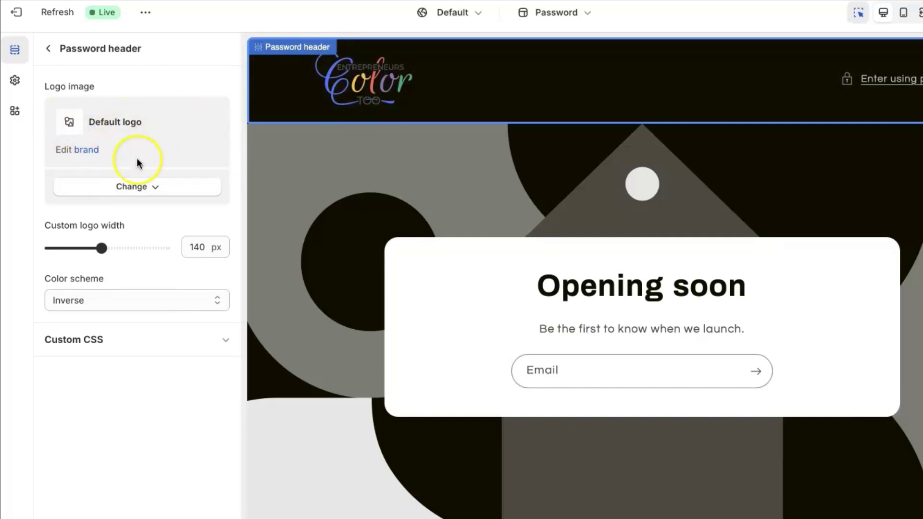
{"action": "left_click", "coordinate": [143, 187]}
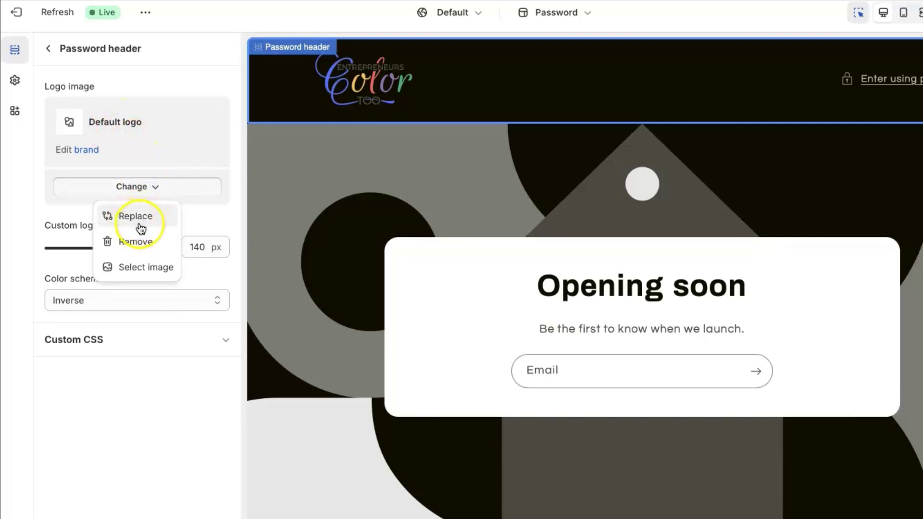
{"action": "left_click", "coordinate": [141, 270]}
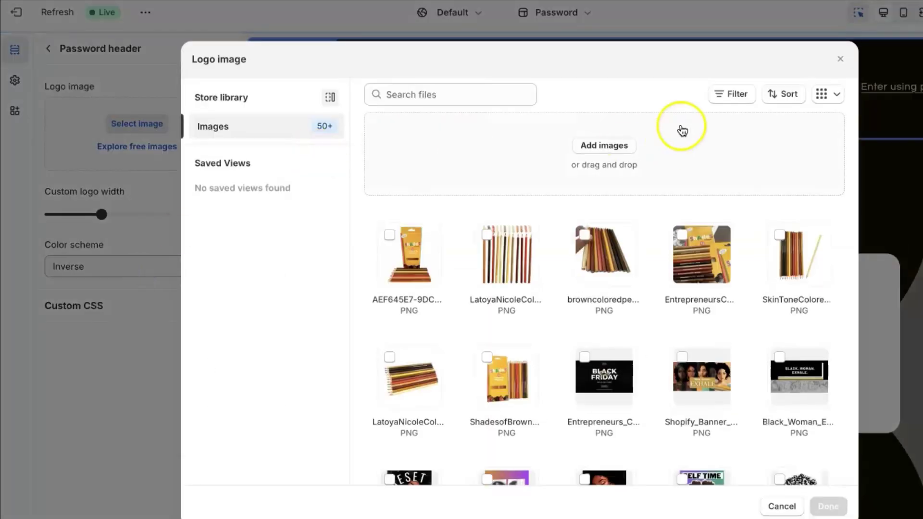
{"action": "left_click", "coordinate": [781, 506]}
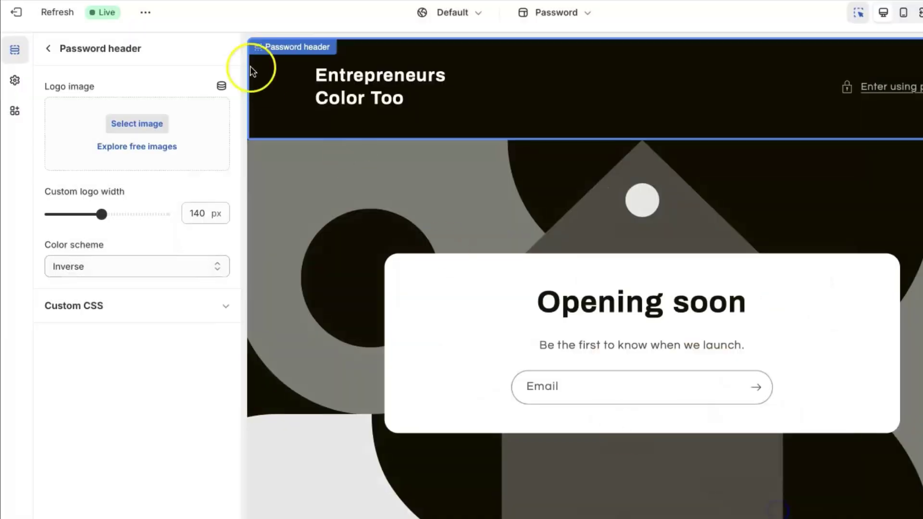
- Try several header colour schemes and settle on the white Background 1 scheme
{"action": "left_click", "coordinate": [94, 301]}
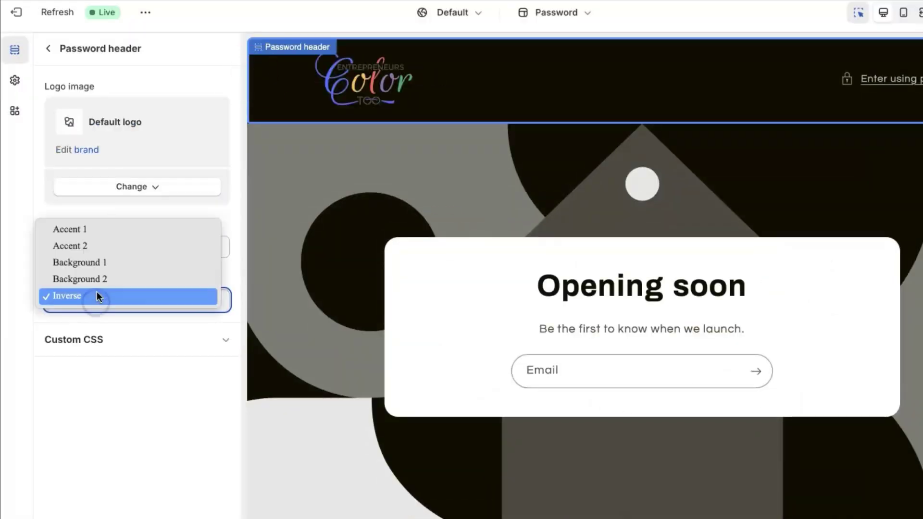
{"action": "left_click", "coordinate": [96, 246]}
{"action": "left_click", "coordinate": [123, 303]}
{"action": "left_click", "coordinate": [123, 312]}
{"action": "left_click", "coordinate": [127, 302]}
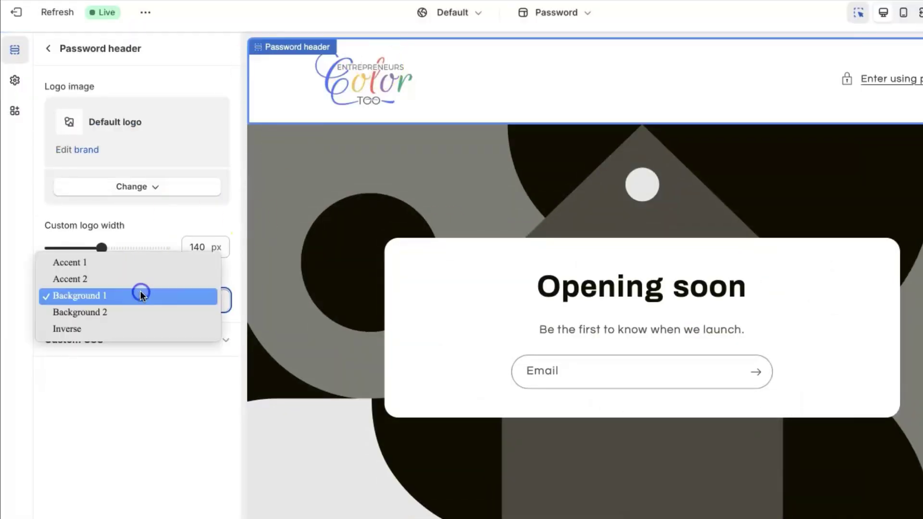
{"action": "left_click", "coordinate": [125, 312]}
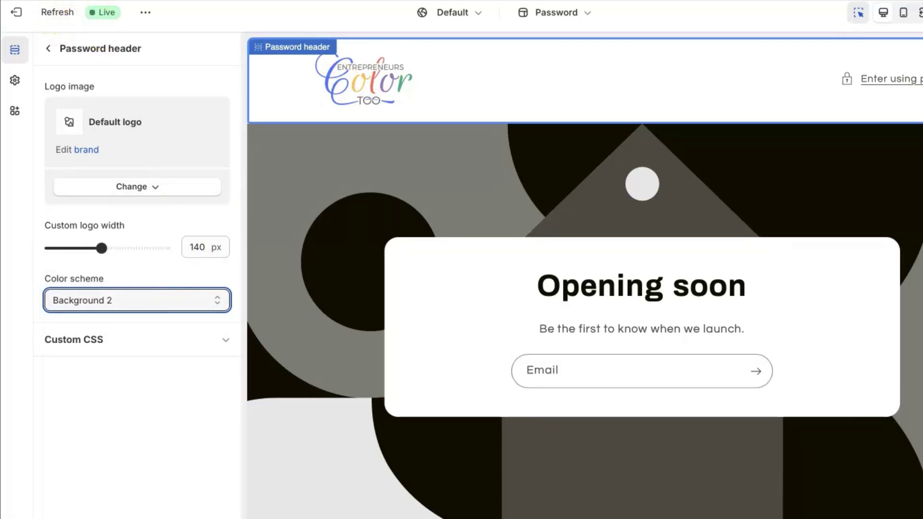
{"action": "key", "text": "b"}
{"action": "key", "text": "i"}
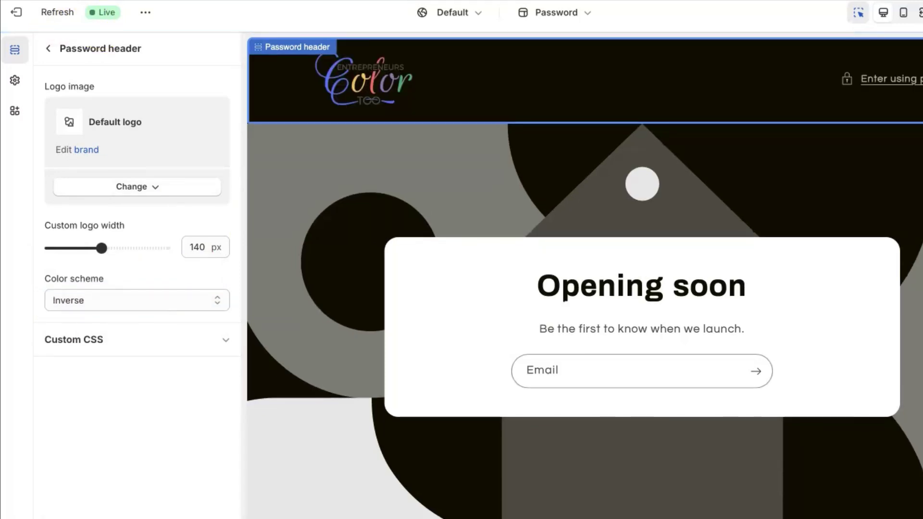
{"action": "left_click", "coordinate": [139, 299]}
{"action": "left_click", "coordinate": [133, 262]}
{"action": "left_click", "coordinate": [127, 302]}
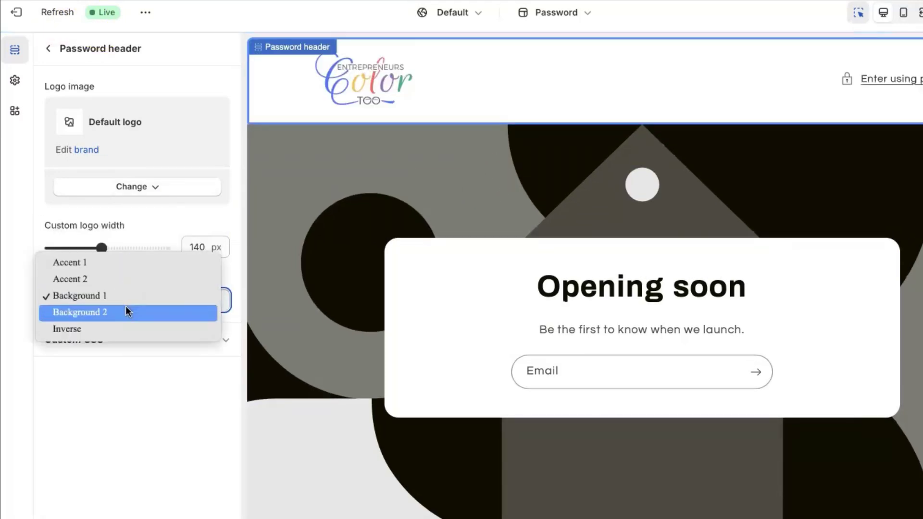
{"action": "left_click", "coordinate": [111, 417]}
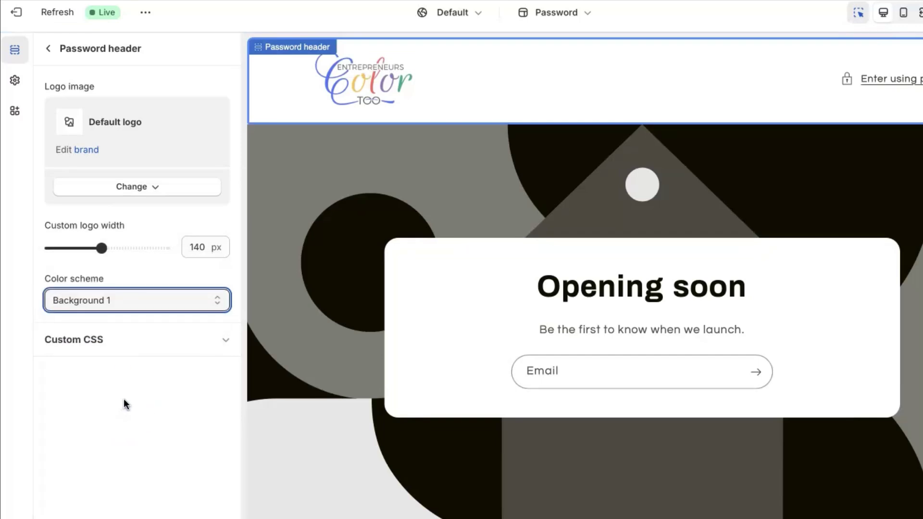
{"action": "left_click", "coordinate": [398, 164]}
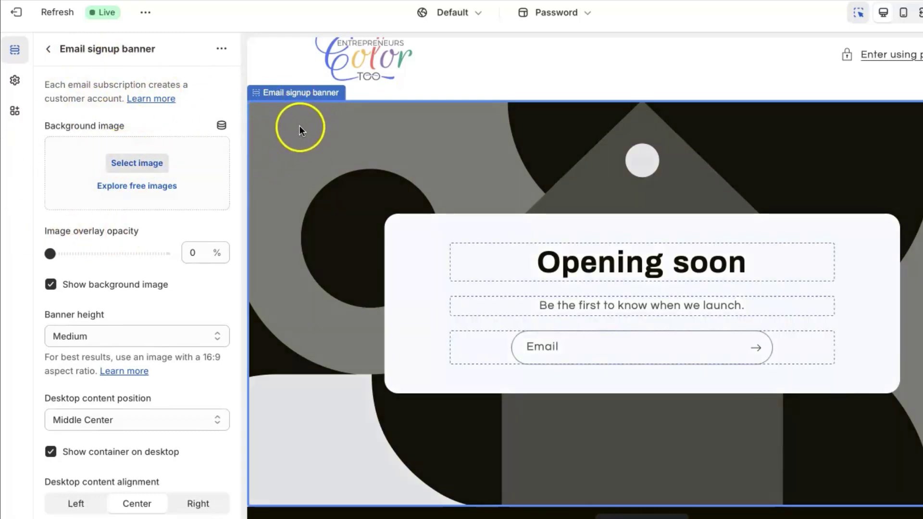
- Set the banner background image to the Cover_24_Shades_of_Business coloring-book cover
{"action": "left_click", "coordinate": [133, 166]}
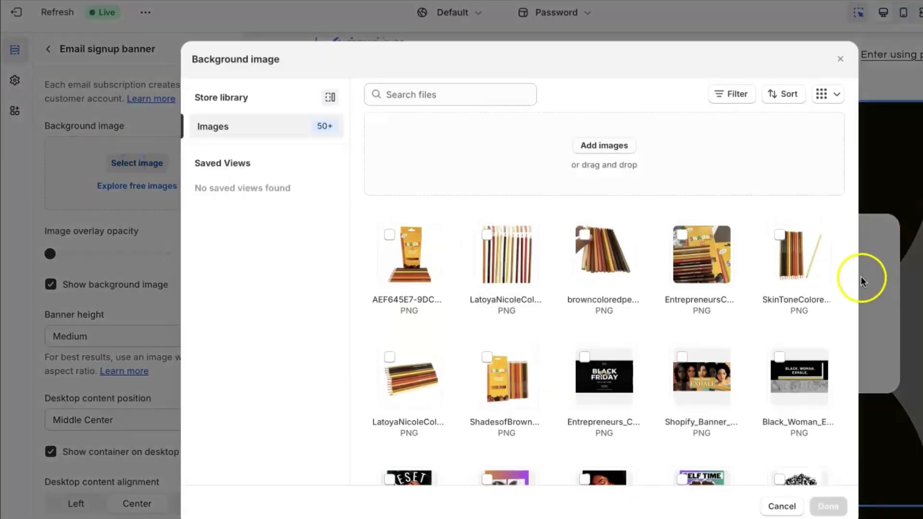
{"action": "left_click", "coordinate": [858, 274]}
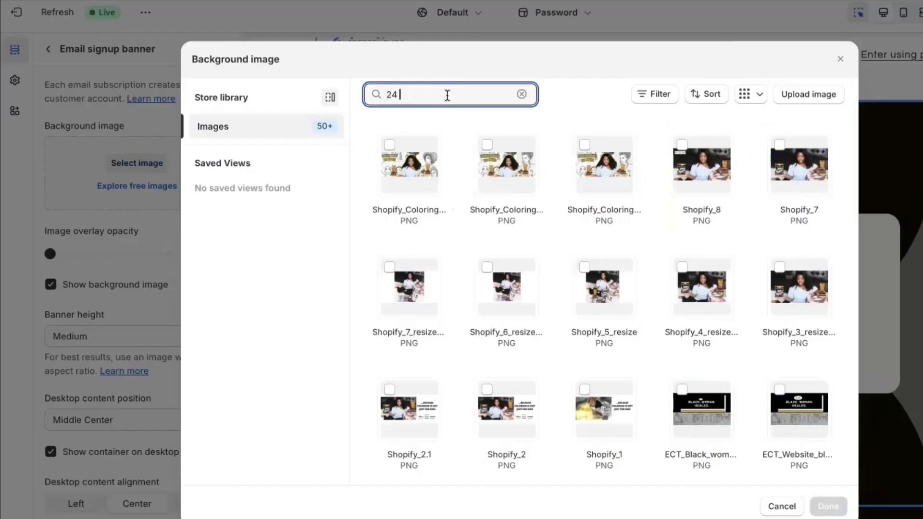
{"action": "type", "text": "sha"}
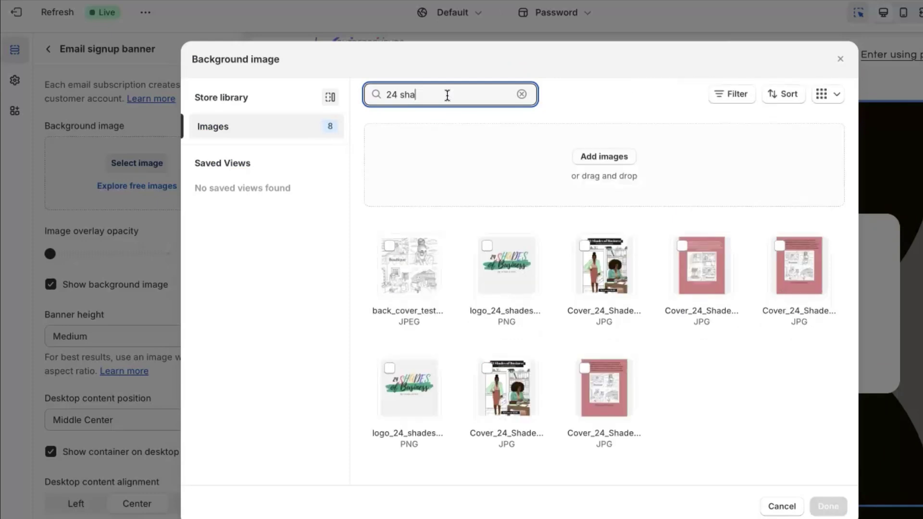
{"action": "left_click", "coordinate": [606, 262]}
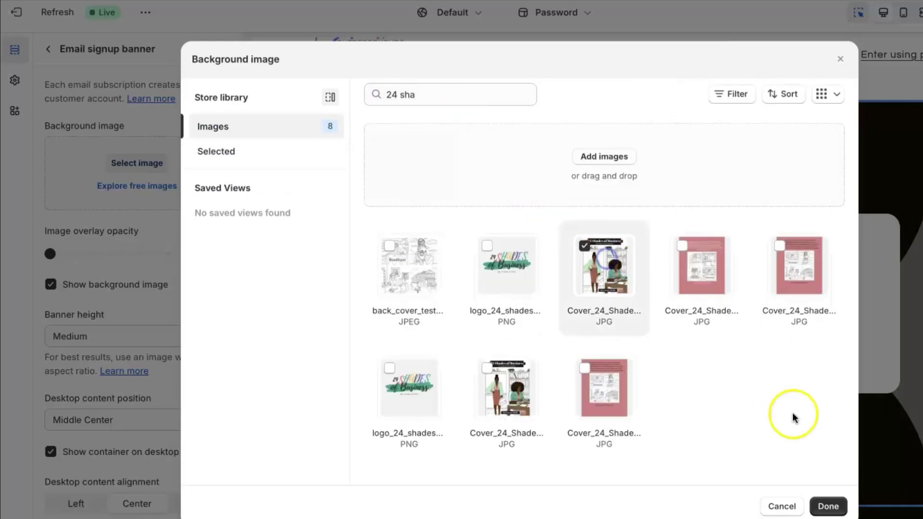
{"action": "left_click", "coordinate": [829, 506]}
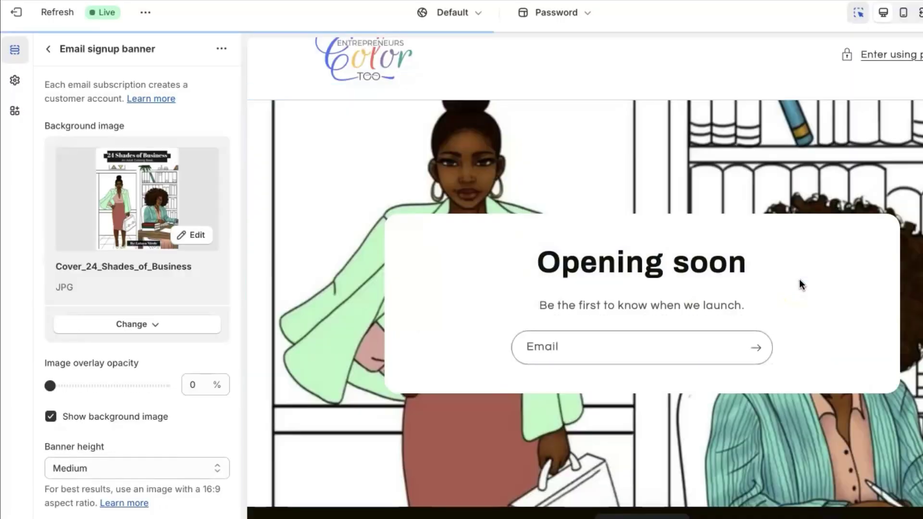
- Set the email signup banner height to Large
{"action": "left_click", "coordinate": [144, 468]}
{"action": "left_click", "coordinate": [148, 443]}
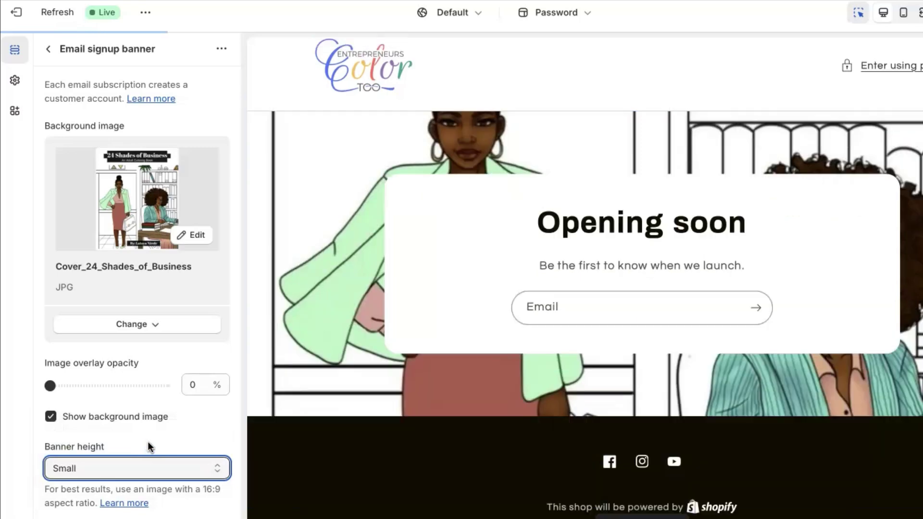
{"action": "left_click", "coordinate": [144, 459]}
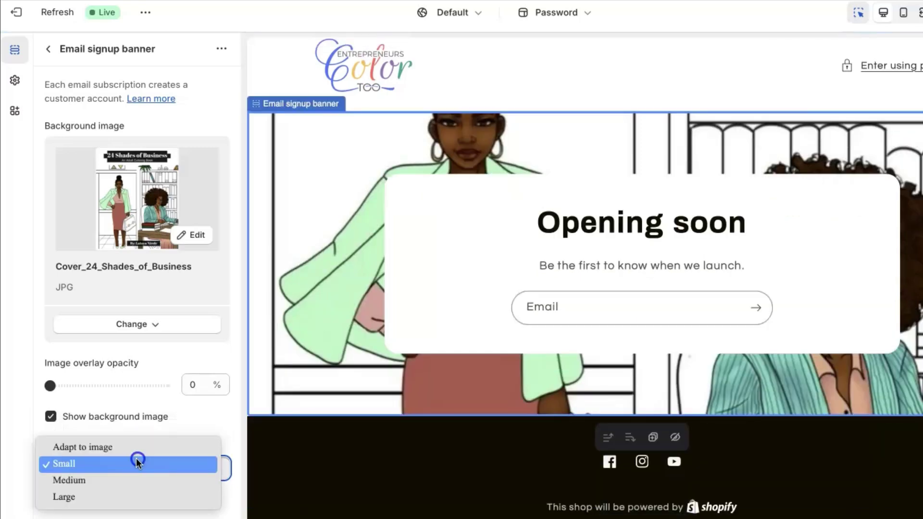
{"action": "left_click", "coordinate": [120, 493]}
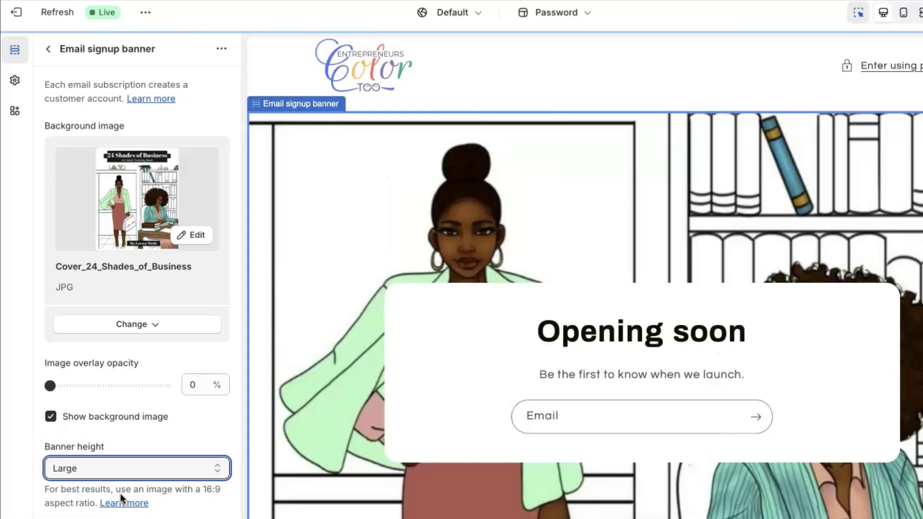
{"action": "left_click", "coordinate": [607, 71]}
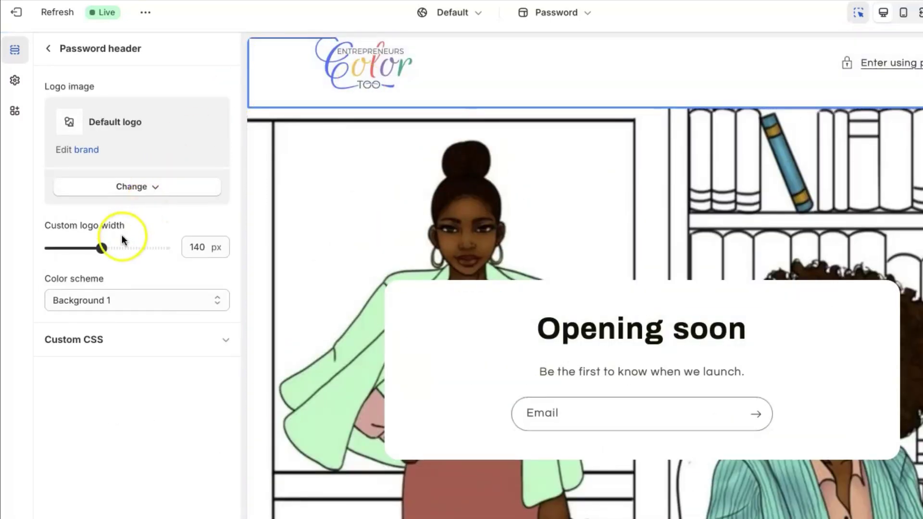
{"action": "left_click", "coordinate": [315, 200]}
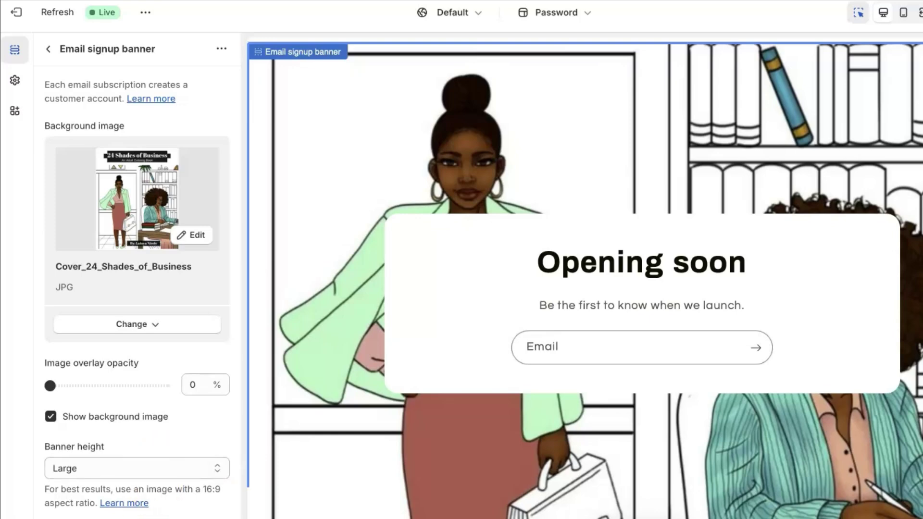
- Try Top Left and Top Center content positions, then return to Middle Center
{"action": "left_click", "coordinate": [138, 518]}
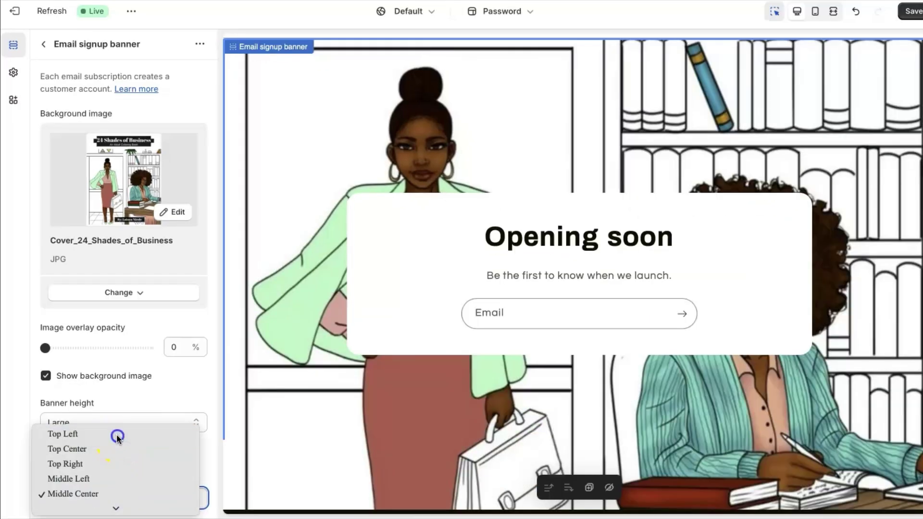
{"action": "left_click", "coordinate": [131, 481]}
{"action": "left_click", "coordinate": [110, 488]}
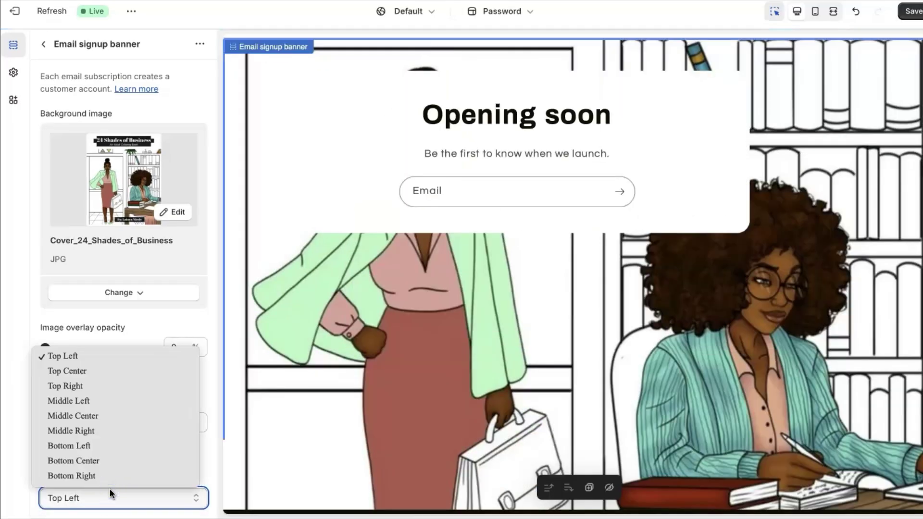
{"action": "left_click", "coordinate": [125, 369]}
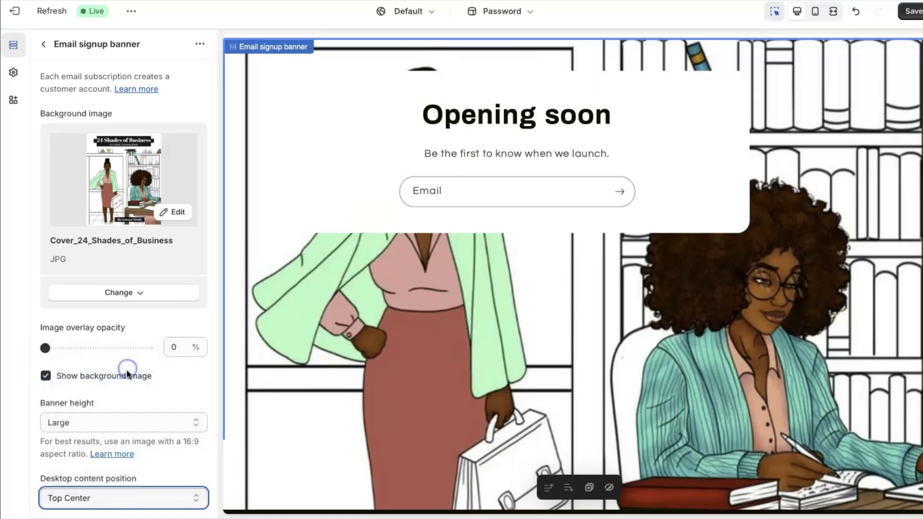
{"action": "left_click", "coordinate": [128, 496]}
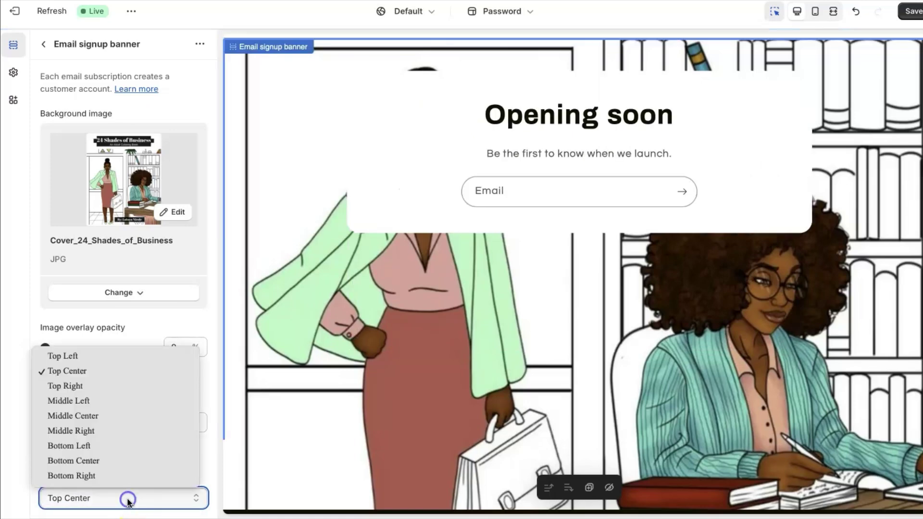
{"action": "left_click", "coordinate": [130, 420]}
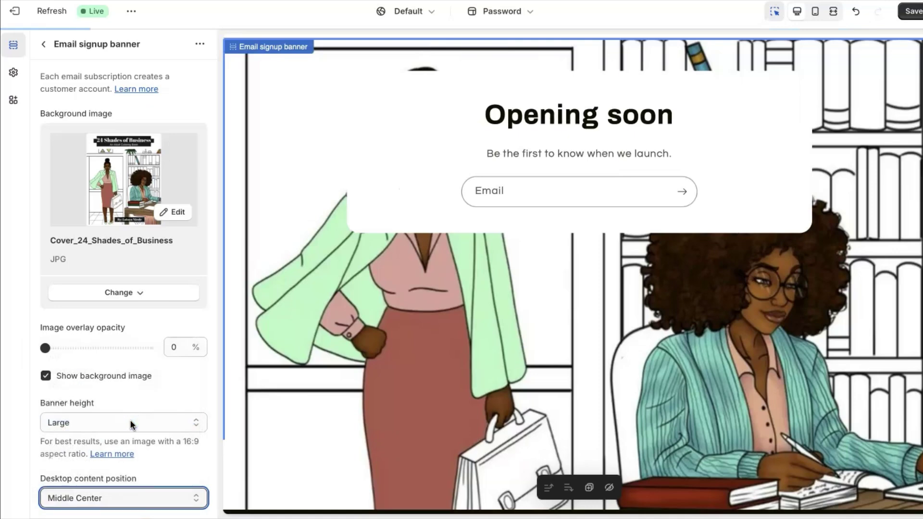
{"action": "left_click", "coordinate": [135, 453]}
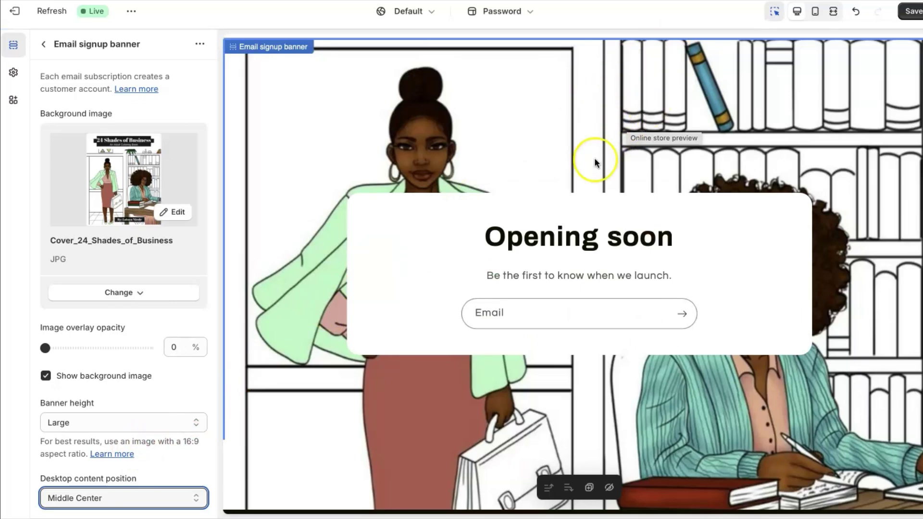
{"action": "left_click", "coordinate": [422, 277]}
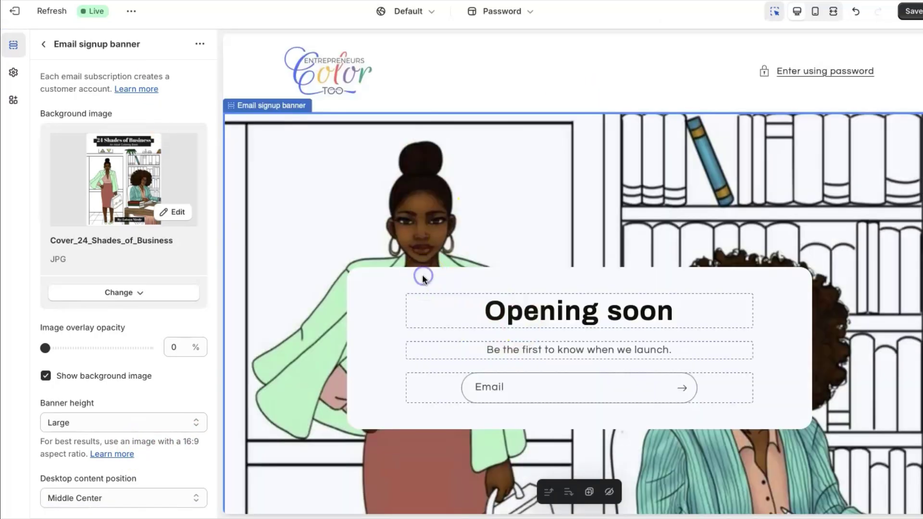
- Change the heading 'Opening soon' to 'Coming Soon!' and raise the image overlay opacity to 50%
{"action": "left_click", "coordinate": [494, 311]}
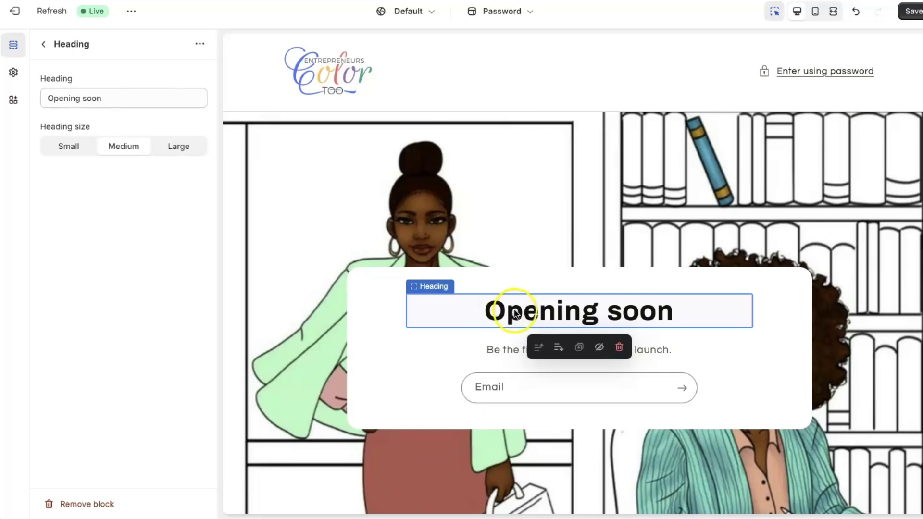
{"action": "left_click", "coordinate": [433, 312]}
{"action": "left_click", "coordinate": [510, 313]}
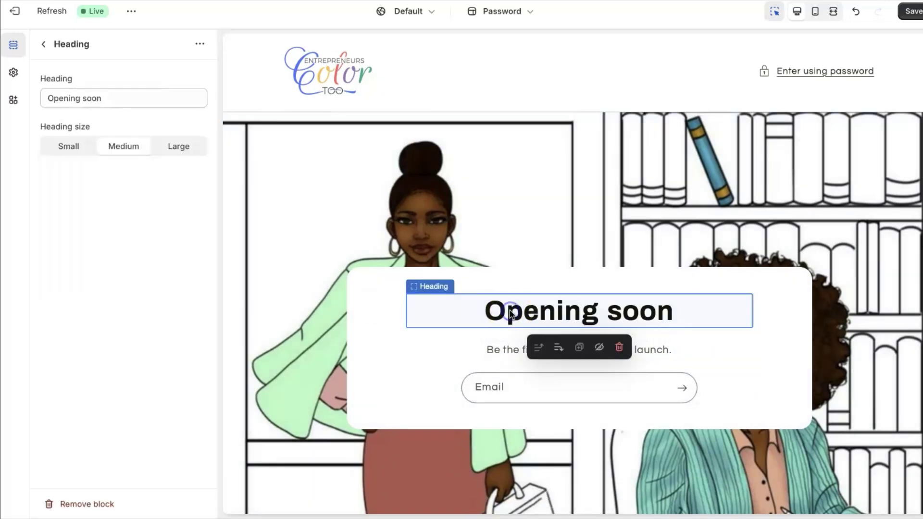
{"action": "triple_click", "coordinate": [107, 98]}
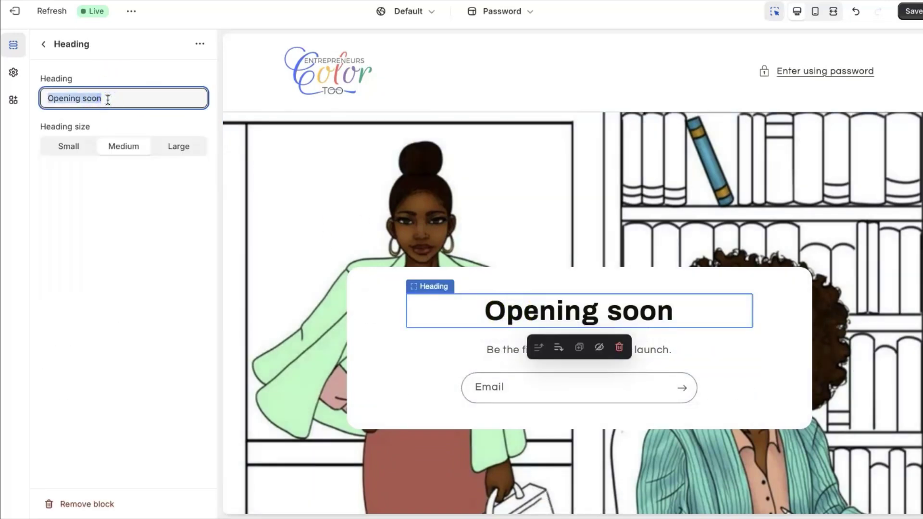
{"action": "type", "text": "CO"}
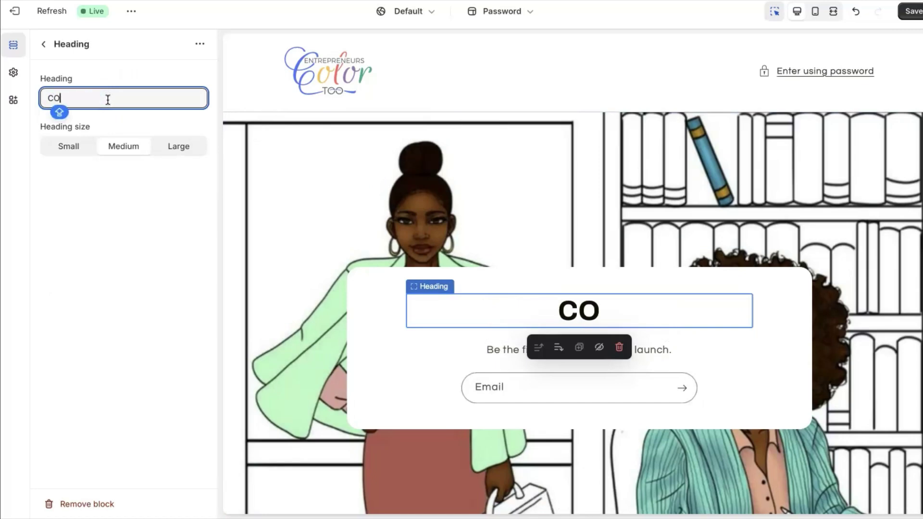
{"action": "key", "text": "Caps_Lock"}
{"action": "key", "text": "BackSpace"}
{"action": "type", "text": "oming So"}
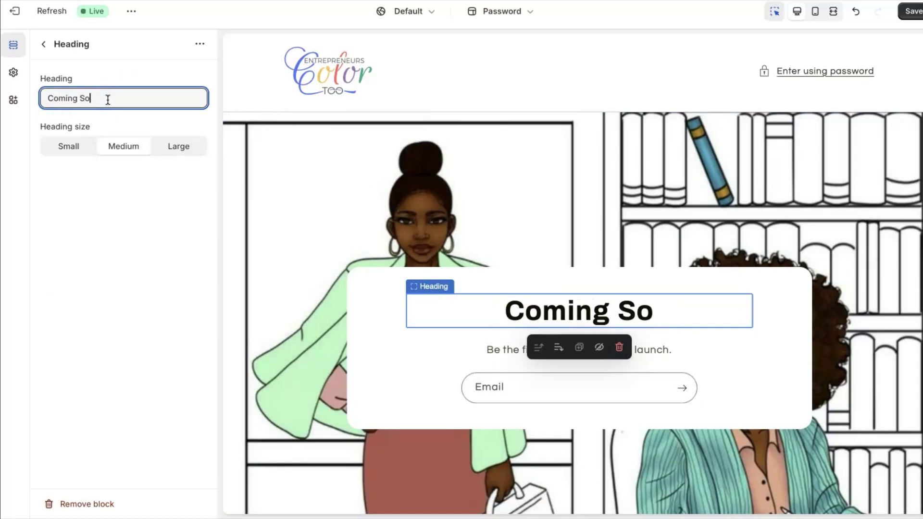
{"action": "type", "text": "on!"}
{"action": "key", "text": "Escape"}
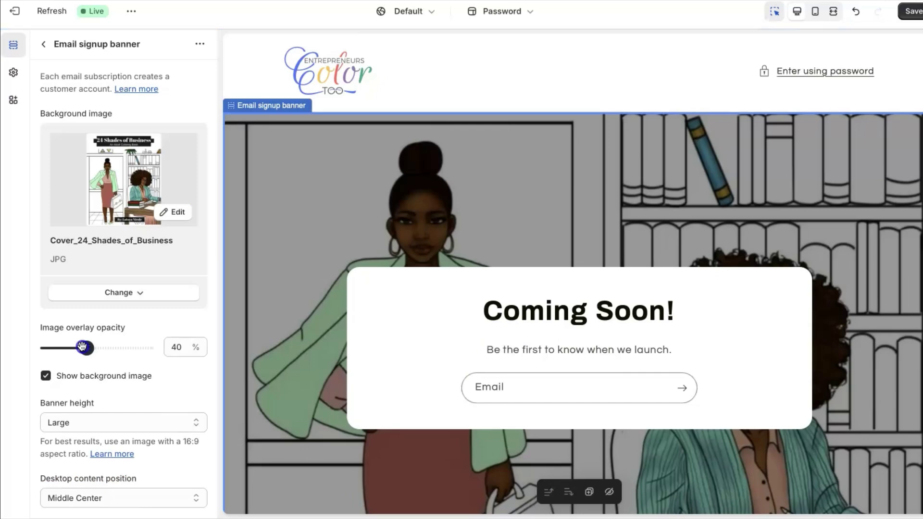
{"action": "left_click_drag", "start_coordinate": [90, 347], "coordinate": [101, 347]}
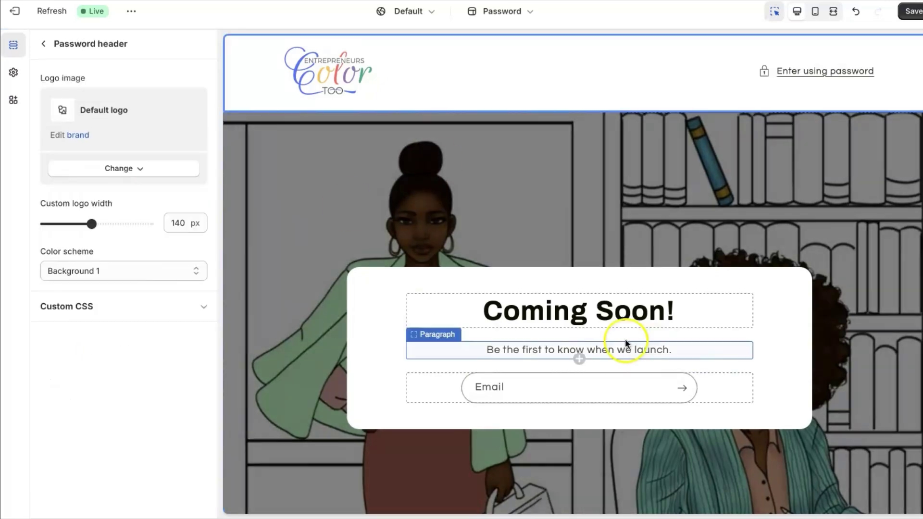
- Replace 'we launch.' with 'the book launches sis!' in the banner's Description text
{"action": "left_click", "coordinate": [637, 347]}
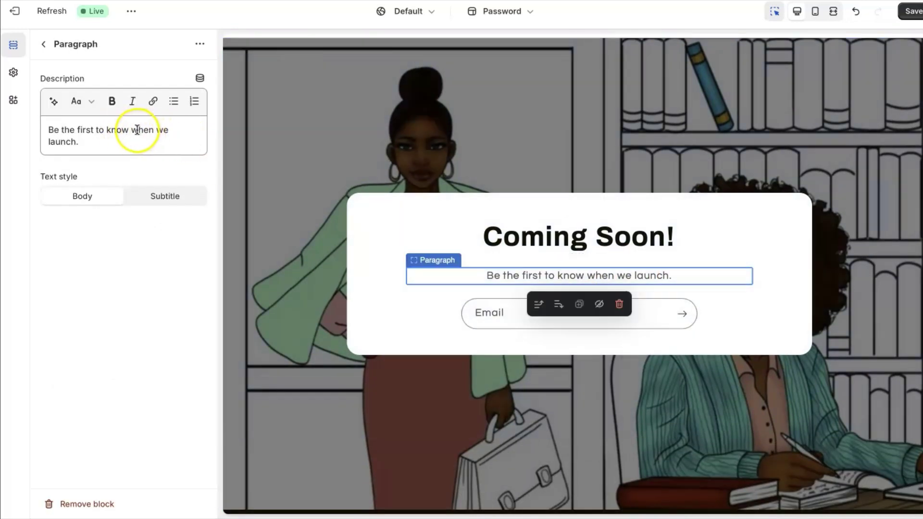
{"action": "left_click_drag", "start_coordinate": [157, 130], "coordinate": [163, 140]}
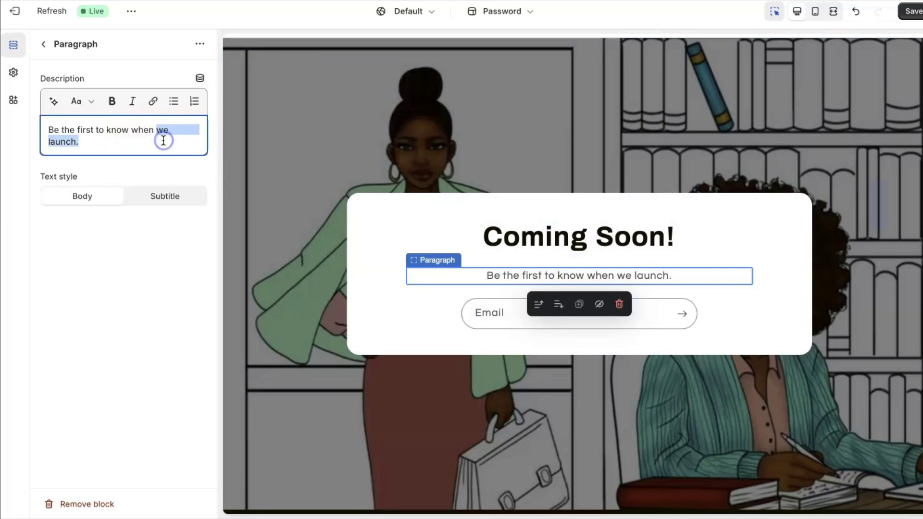
{"action": "type", "text": "the book l"}
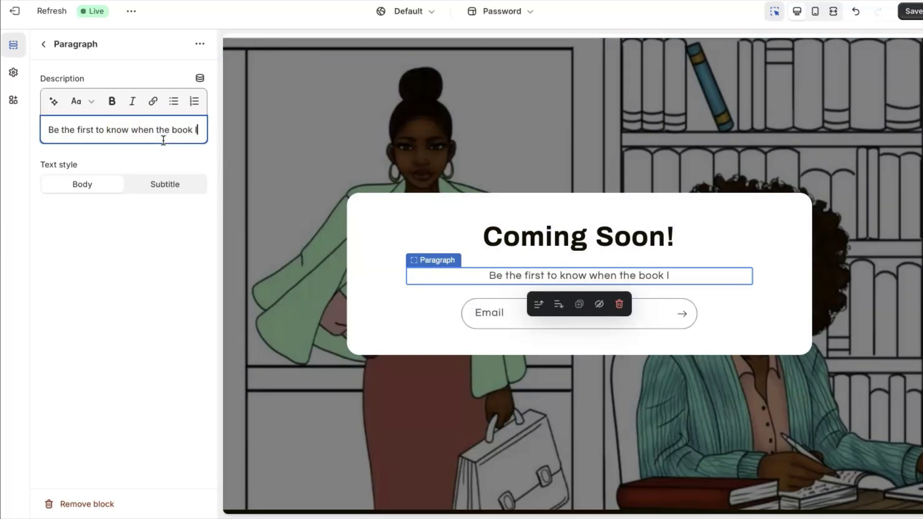
{"action": "type", "text": "aunches sis"}
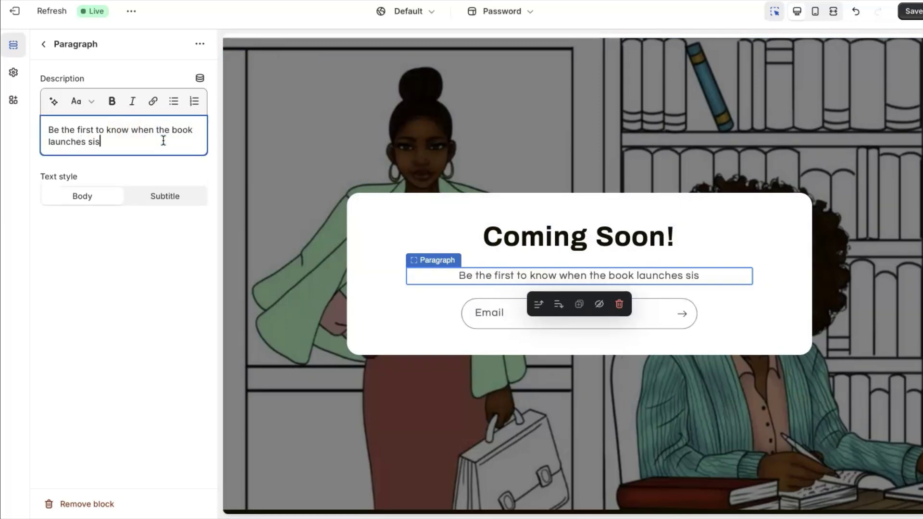
{"action": "type", "text": "!"}
{"action": "left_click", "coordinate": [180, 142]}
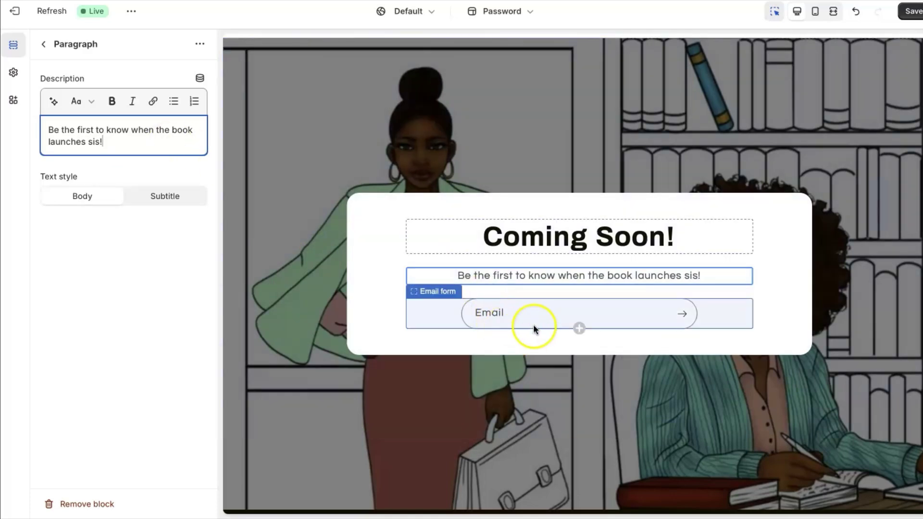
- Try bold and italic on the subtitle text, then remove the formatting again
{"action": "mouse_move", "coordinate": [462, 277]}
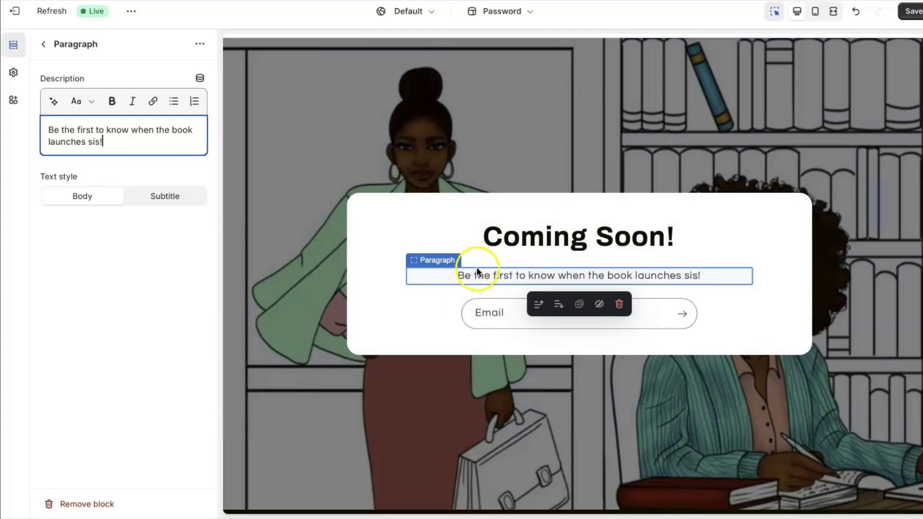
{"action": "left_click_drag", "start_coordinate": [114, 140], "coordinate": [37, 129]}
{"action": "left_click", "coordinate": [112, 102]}
{"action": "left_click", "coordinate": [108, 141]}
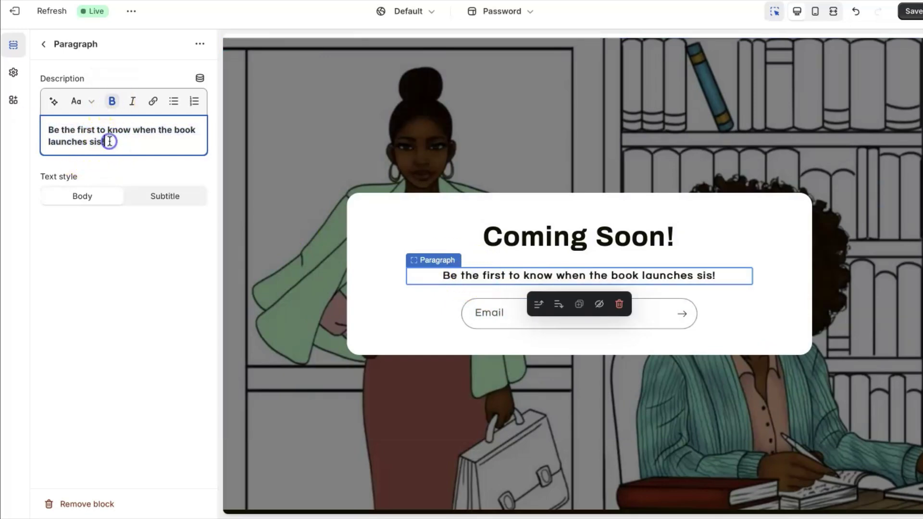
{"action": "left_click", "coordinate": [97, 125]}
{"action": "triple_click", "coordinate": [97, 126]}
{"action": "left_click", "coordinate": [112, 101]}
{"action": "left_click", "coordinate": [132, 101]}
{"action": "left_click", "coordinate": [133, 101]}
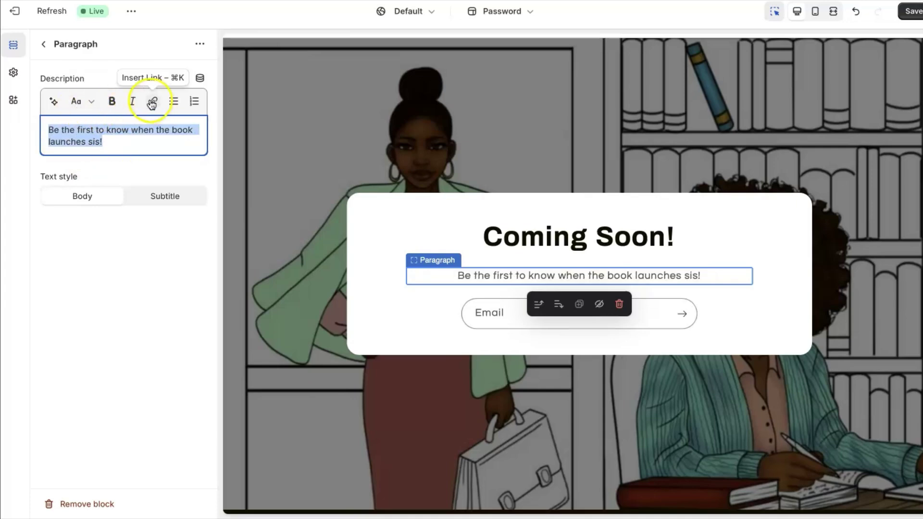
- Use AI Rephrase to reword the paragraph to 'Be the first to receive updates on the book release, sis!'
{"action": "left_click", "coordinate": [53, 104]}
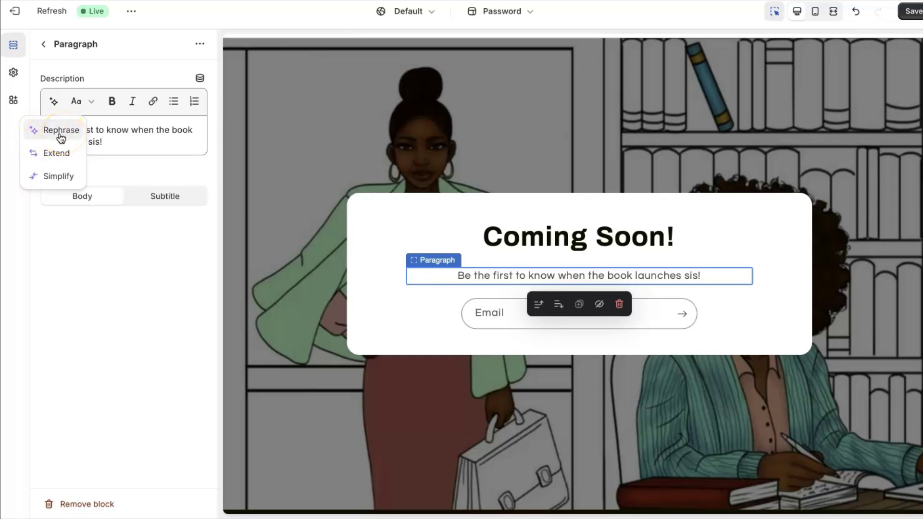
{"action": "left_click", "coordinate": [61, 131]}
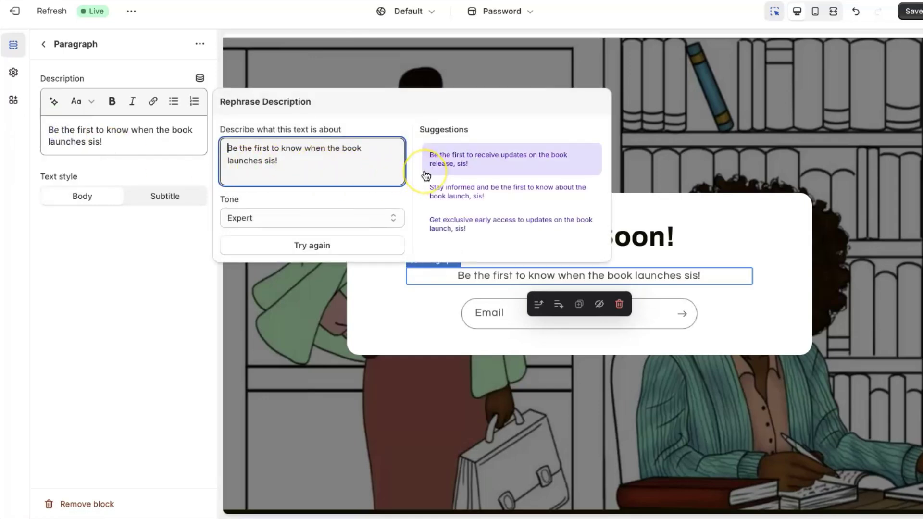
{"action": "left_click", "coordinate": [434, 170]}
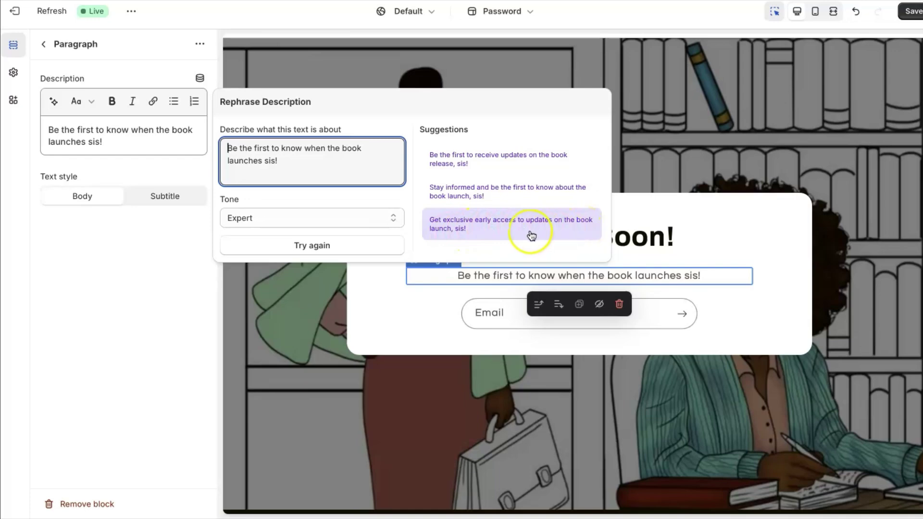
{"action": "left_click", "coordinate": [472, 158]}
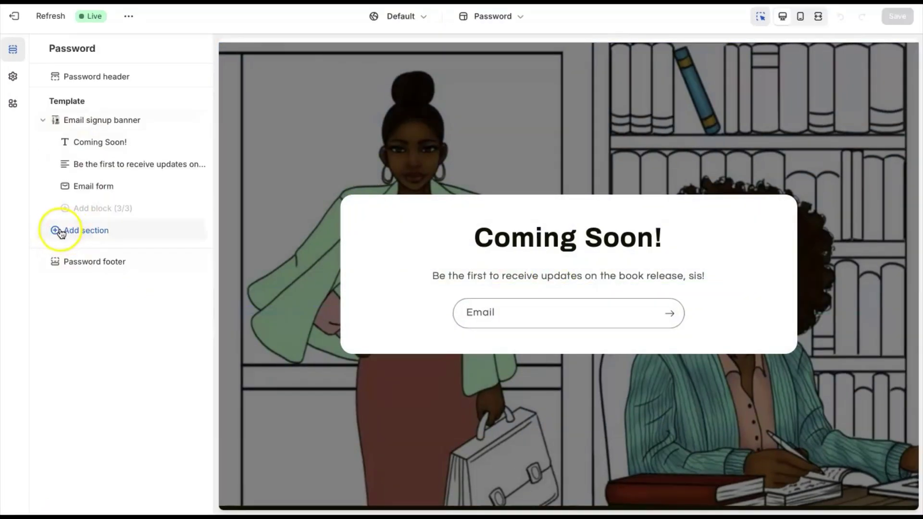
- Add a Slideshow section to the password page and reopen the Email signup banner settings
{"action": "left_click", "coordinate": [57, 232]}
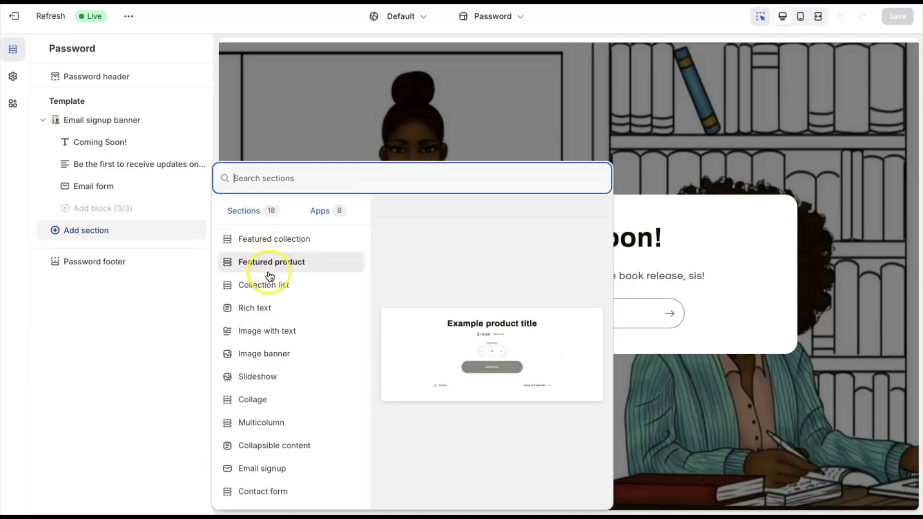
{"action": "left_click", "coordinate": [262, 374]}
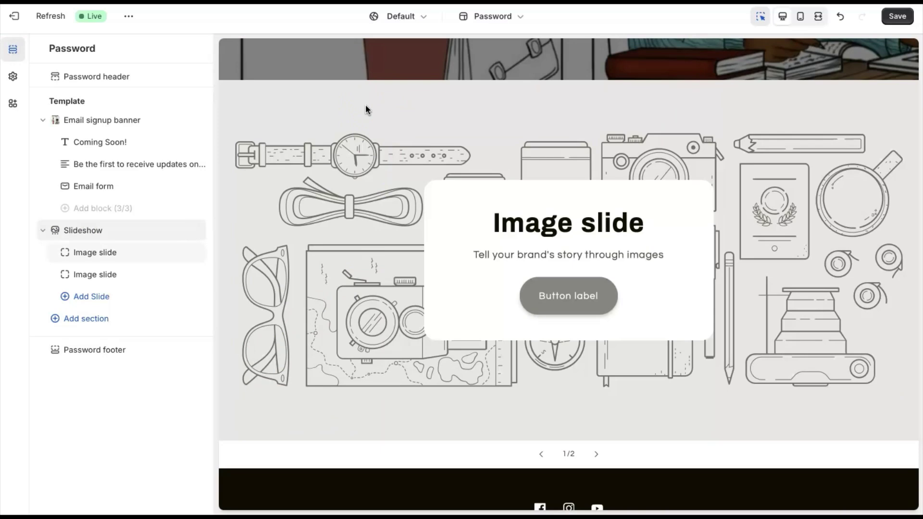
{"action": "left_click", "coordinate": [370, 56]}
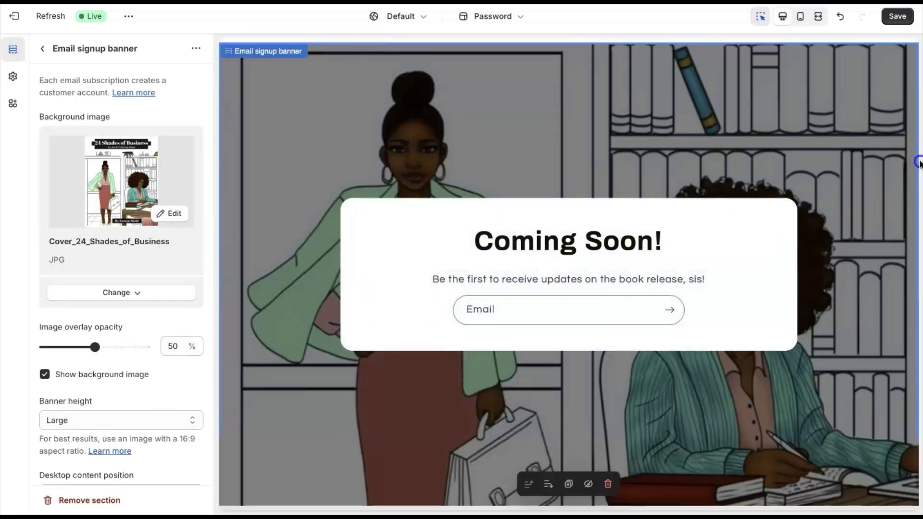
- Leave the banner settings for the Password page outline and select the slideshow's first image slide
{"action": "left_click", "coordinate": [920, 383]}
{"action": "scroll", "coordinate": [844, 462], "scroll_direction": "down", "scroll_amount": 8}
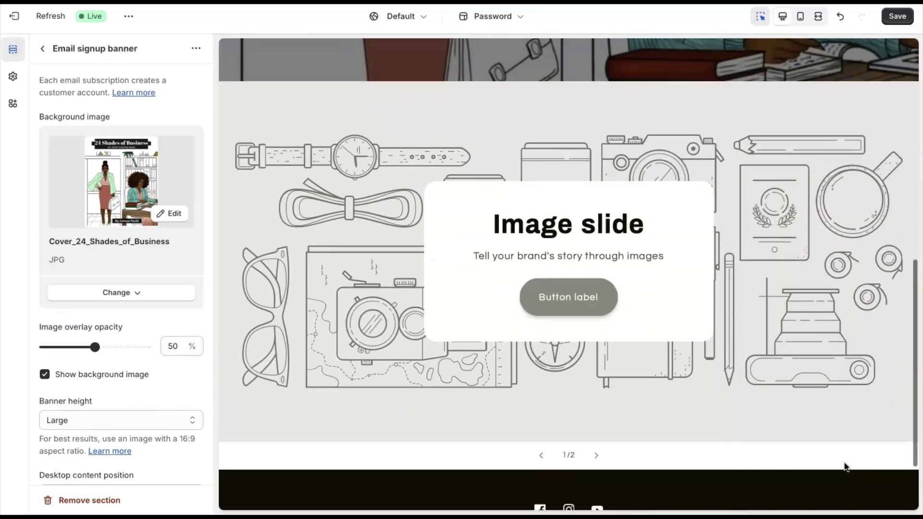
{"action": "left_click", "coordinate": [563, 357]}
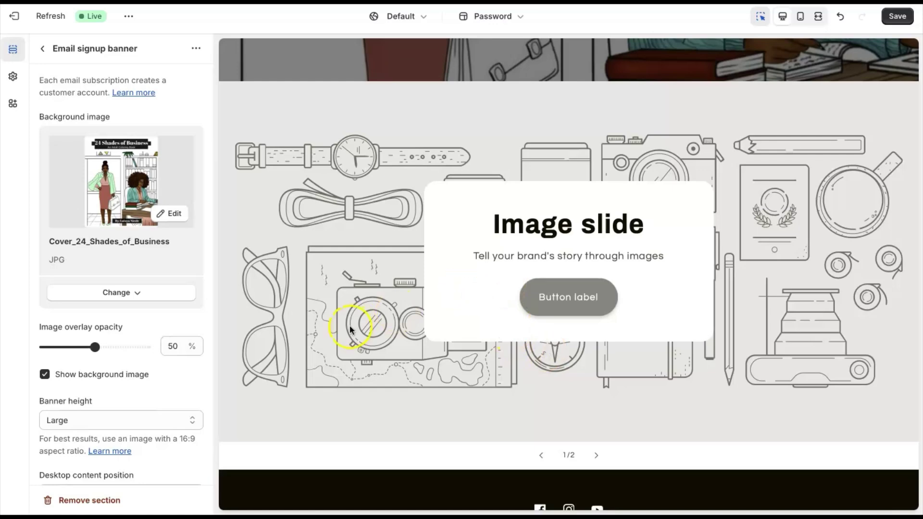
{"action": "left_click", "coordinate": [195, 195]}
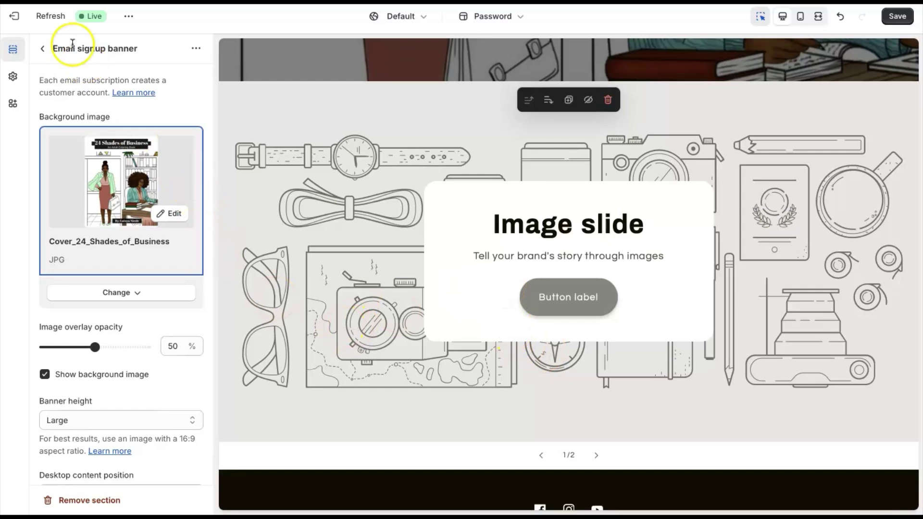
{"action": "left_click", "coordinate": [43, 51]}
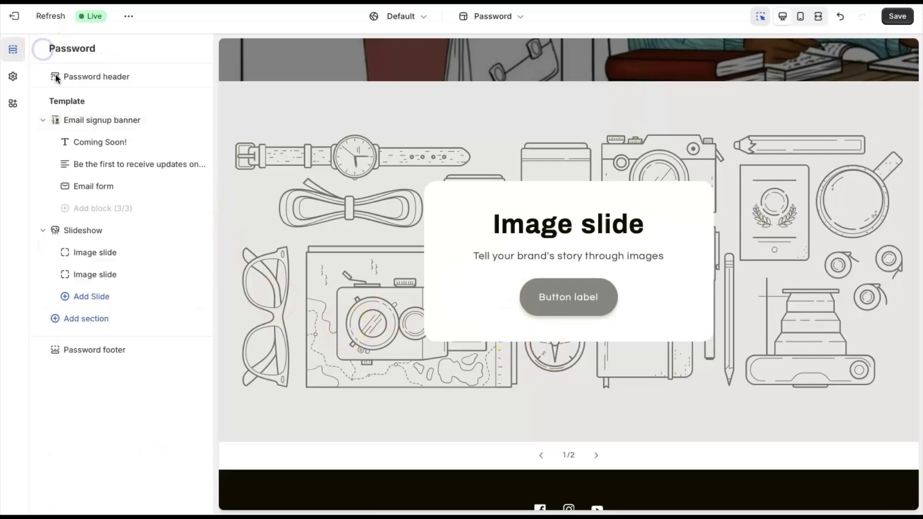
{"action": "left_click", "coordinate": [121, 245]}
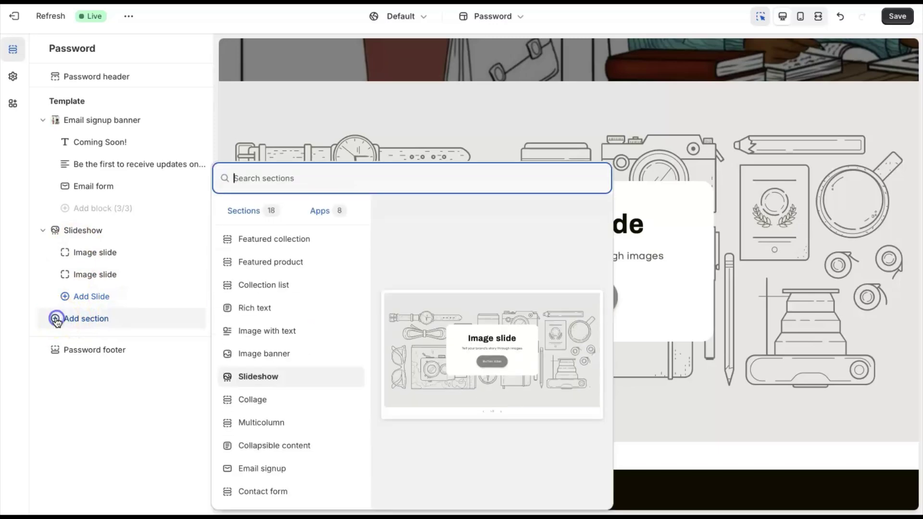
- Delete both image slides from the slideshow and select the footer's powered-by-Shopify line
{"action": "left_click", "coordinate": [319, 211]}
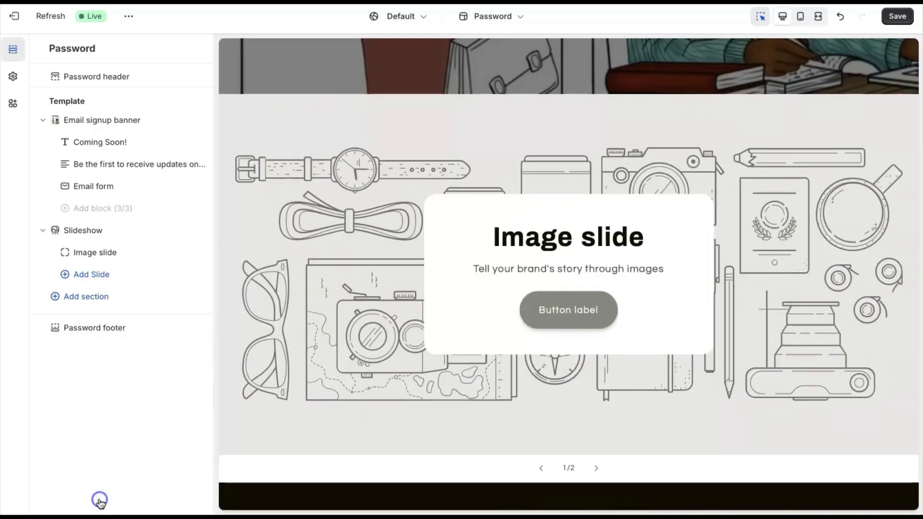
{"action": "left_click", "coordinate": [100, 499]}
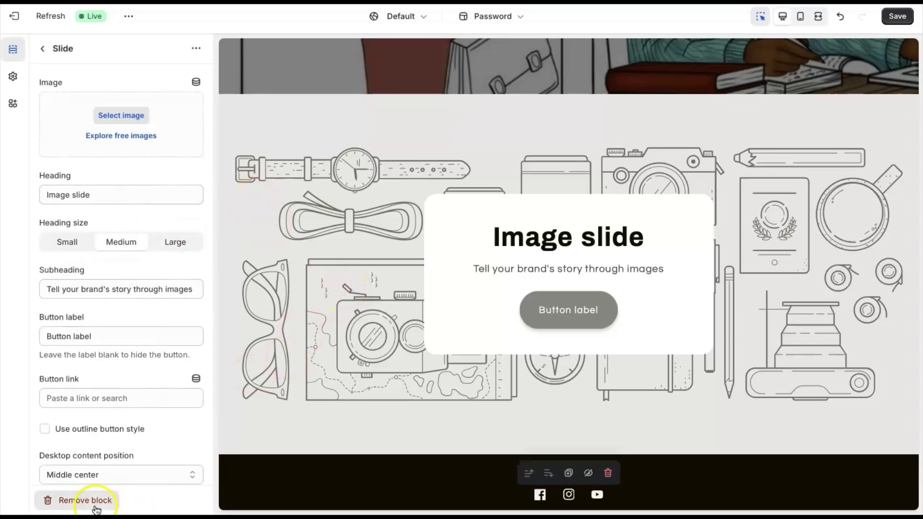
{"action": "left_click", "coordinate": [94, 505]}
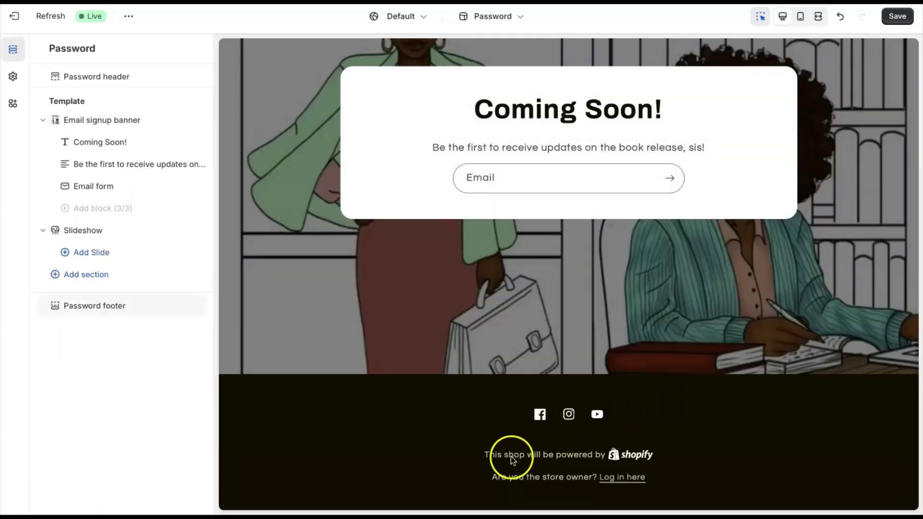
{"action": "left_click_drag", "start_coordinate": [483, 455], "coordinate": [648, 455]}
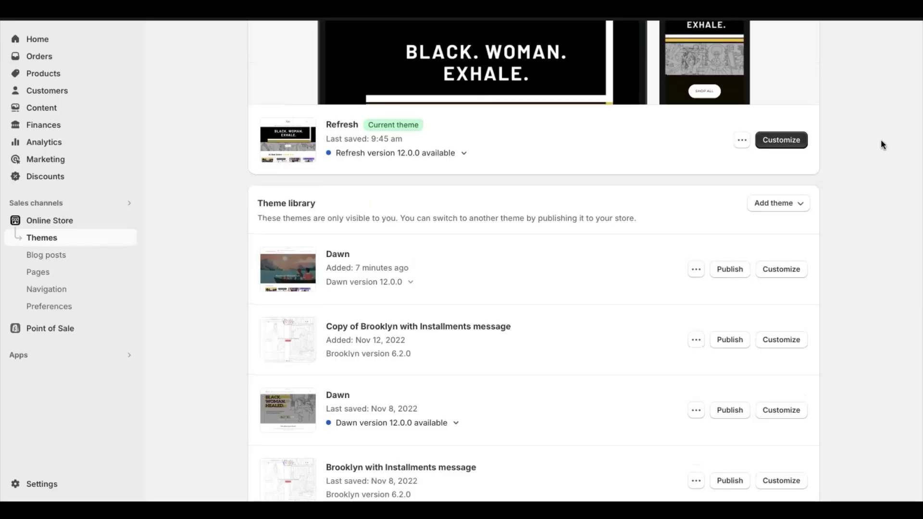
- In the Refresh theme's default content, find 'powered' and clear the password page's Powered by Shopify text
{"action": "left_click", "coordinate": [741, 140]}
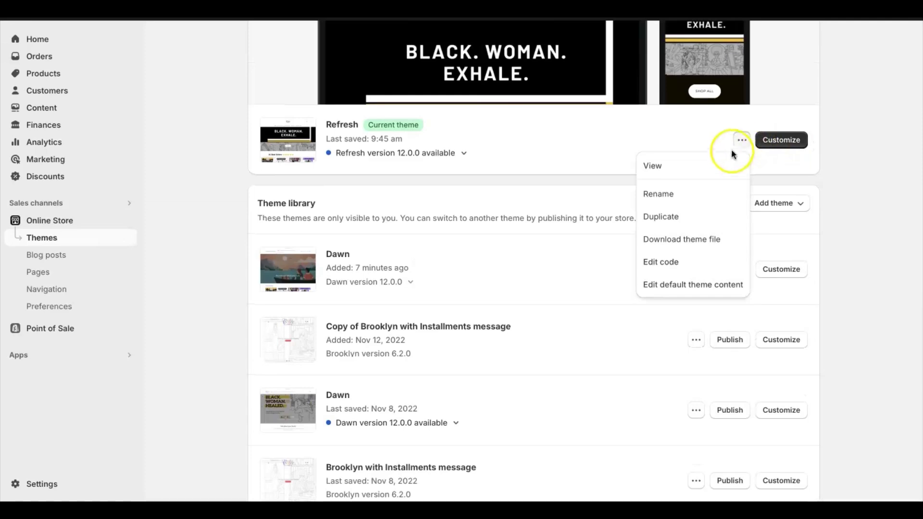
{"action": "left_click", "coordinate": [692, 260]}
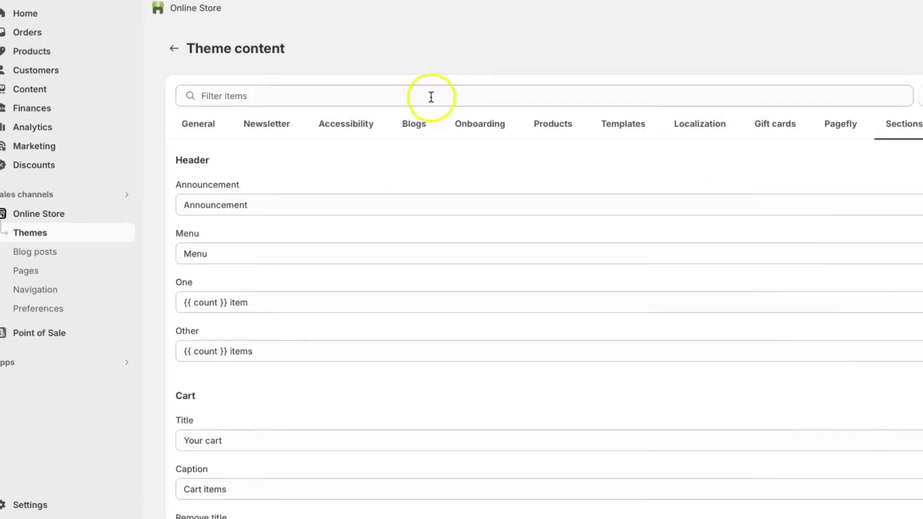
{"action": "left_click", "coordinate": [405, 111]}
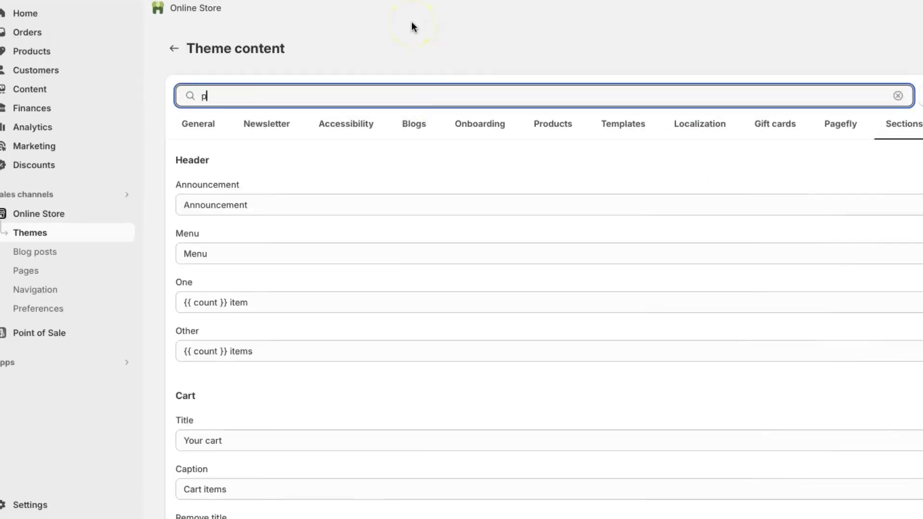
{"action": "type", "text": "powered"}
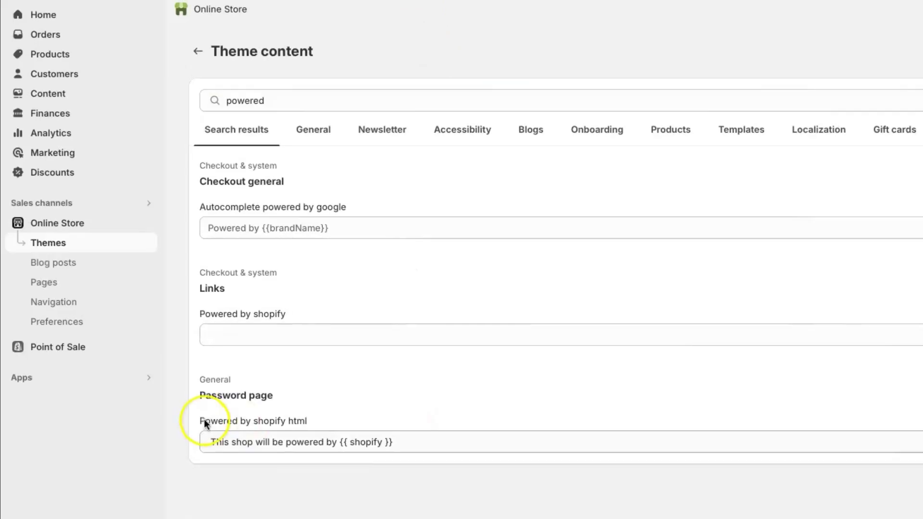
{"action": "left_click", "coordinate": [421, 443]}
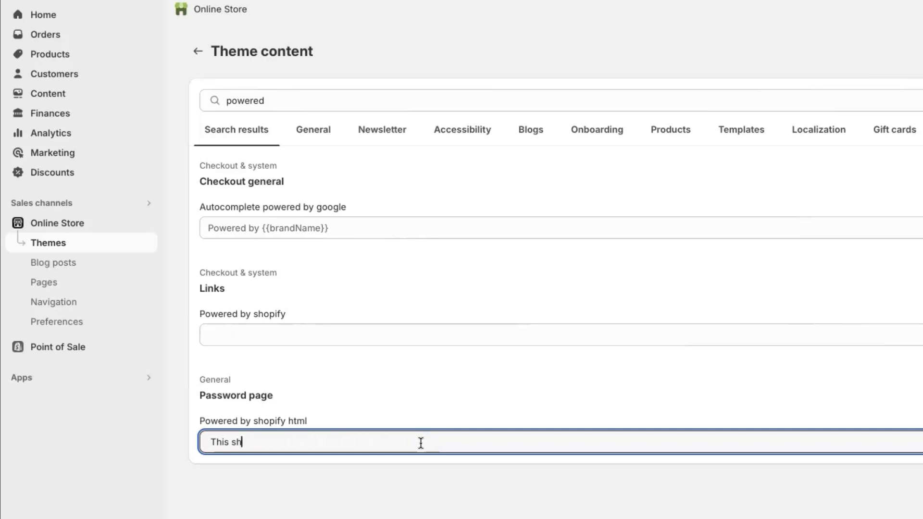
{"action": "key", "text": "BackSpace"}
{"action": "key", "text": "BackSpace"}
{"action": "key", "text": "BackSpace"}
{"action": "key", "text": "BackSpace"}
{"action": "key", "text": "BackSpace"}
{"action": "key", "text": "BackSpace"}
{"action": "key", "text": "BackSpace"}
- Open the Refresh theme editor on the Password page template, found by searching 'pas'
{"action": "left_click", "coordinate": [792, 117]}
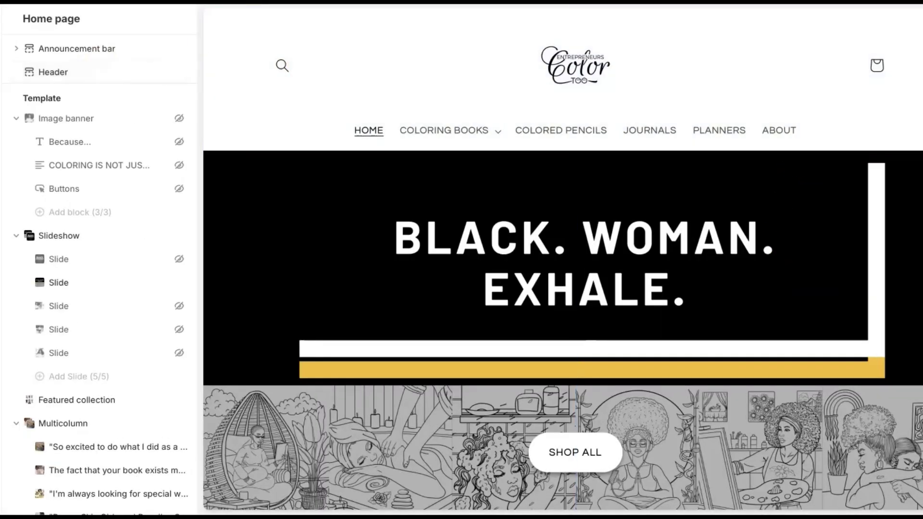
{"action": "left_click", "coordinate": [491, 10]}
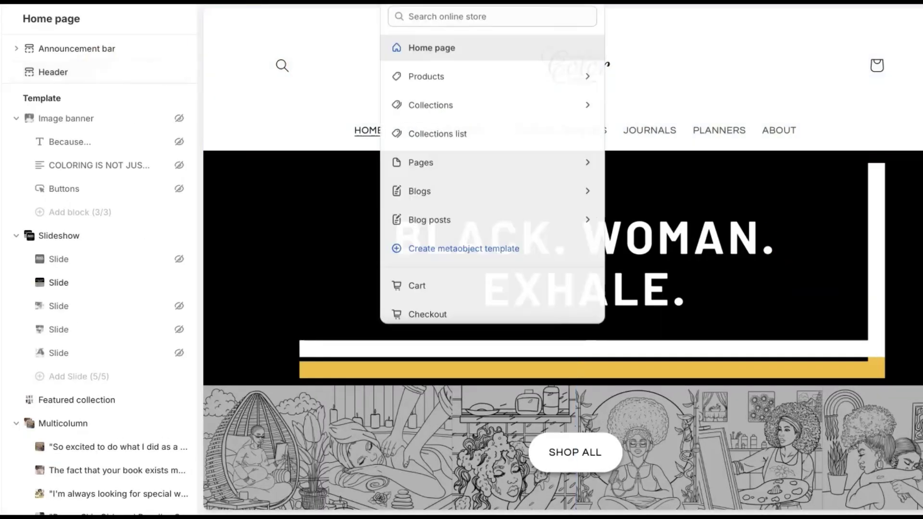
{"action": "left_click", "coordinate": [451, 17]}
{"action": "type", "text": "password"}
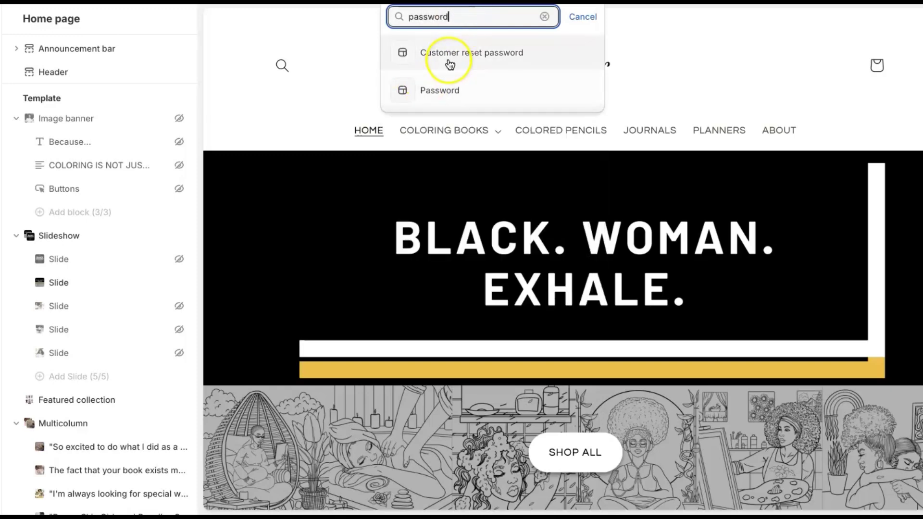
{"action": "left_click", "coordinate": [449, 91]}
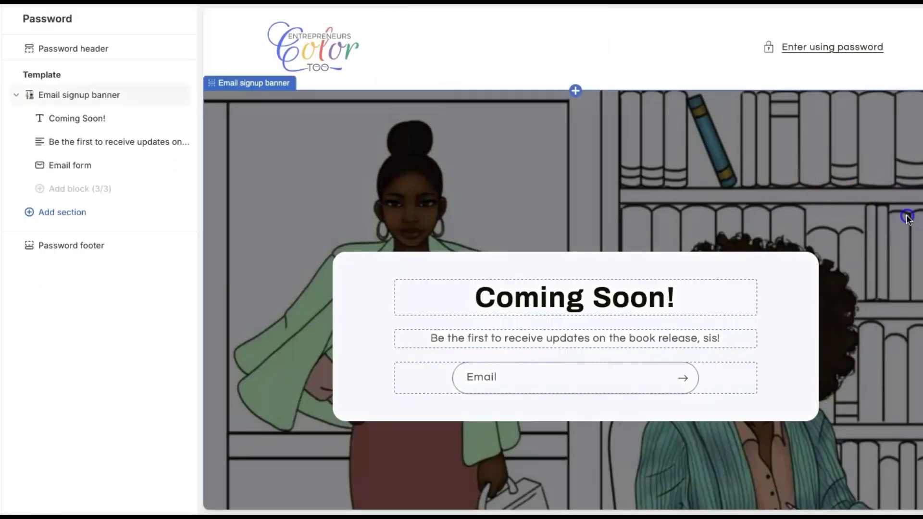
- Open the Email signup banner's settings and scroll down the preview
{"action": "left_click", "coordinate": [911, 210]}
{"action": "scroll", "coordinate": [907, 219], "scroll_direction": "down", "scroll_amount": 5}
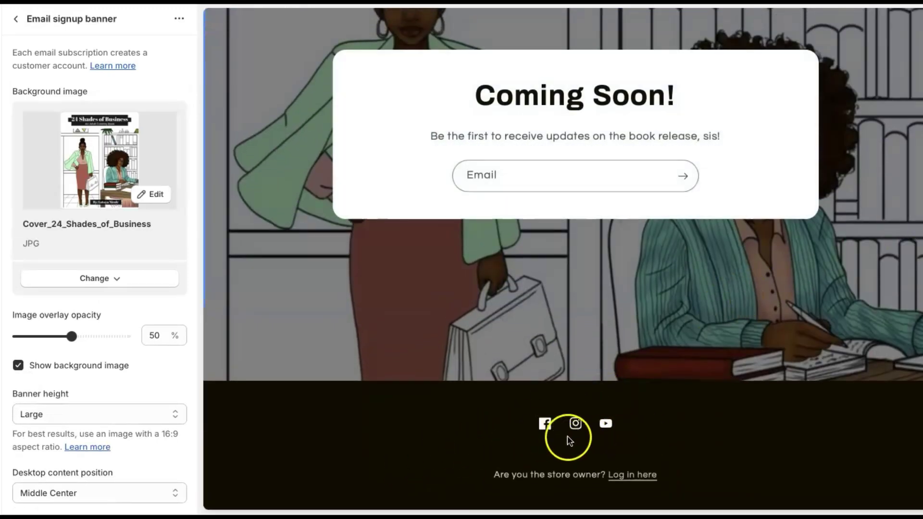
{"action": "left_click", "coordinate": [378, 345]}
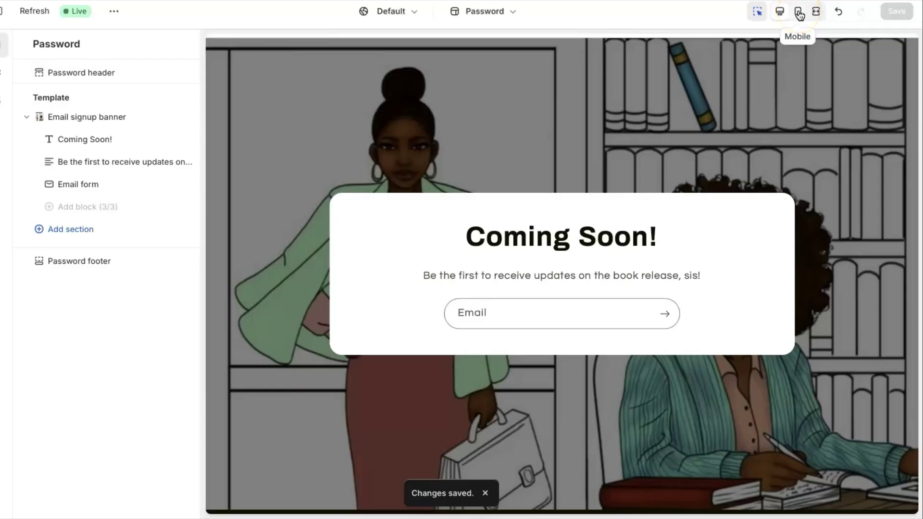
- Check the password page in mobile preview, return to desktop, and save the changes
{"action": "left_click", "coordinate": [798, 13]}
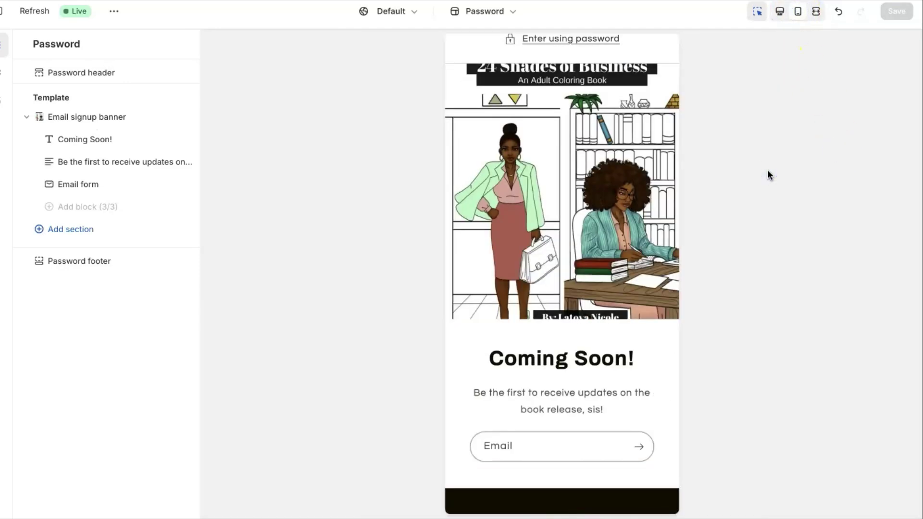
{"action": "left_click", "coordinate": [780, 11]}
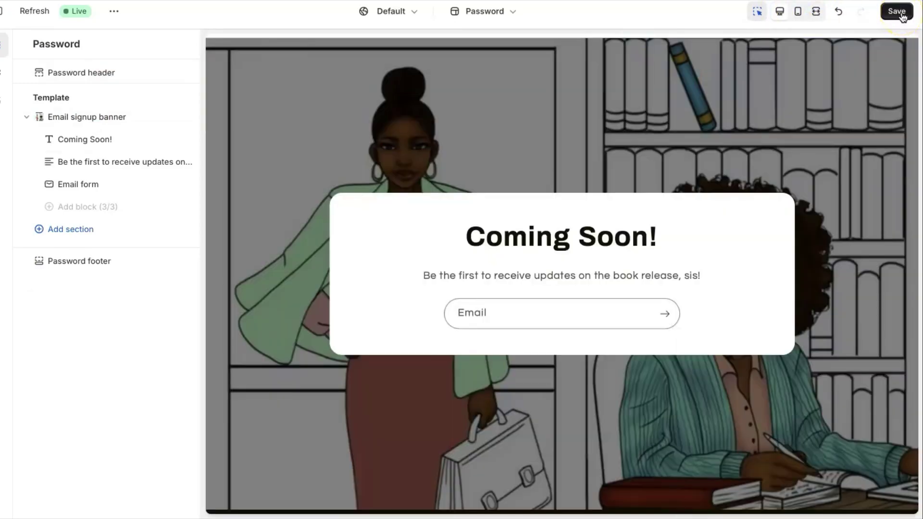
{"action": "left_click", "coordinate": [897, 12]}
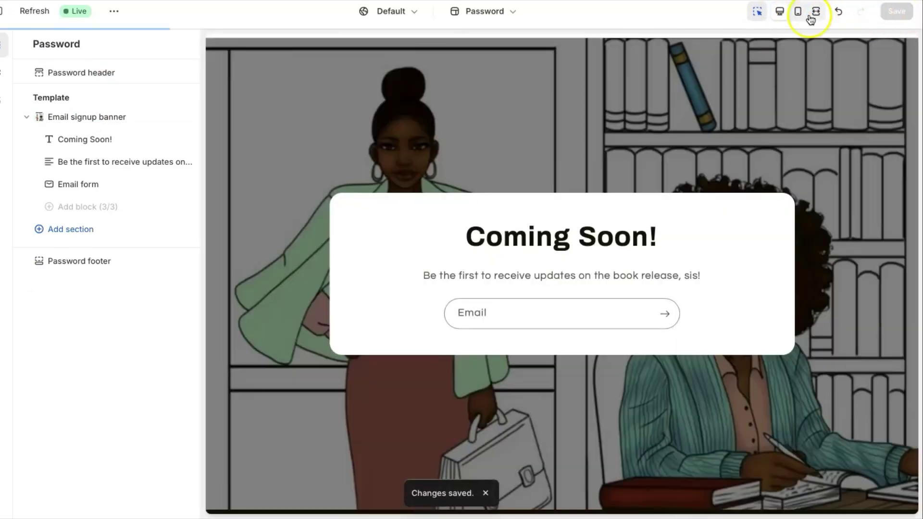